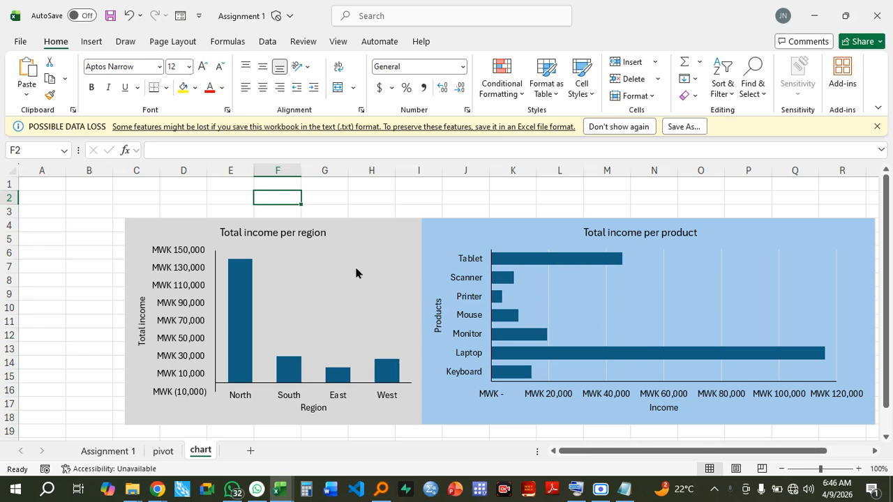
Insert a slicer for the Region field from the "Total income per region" chart
{"action": "left_click", "coordinate": [357, 223]}
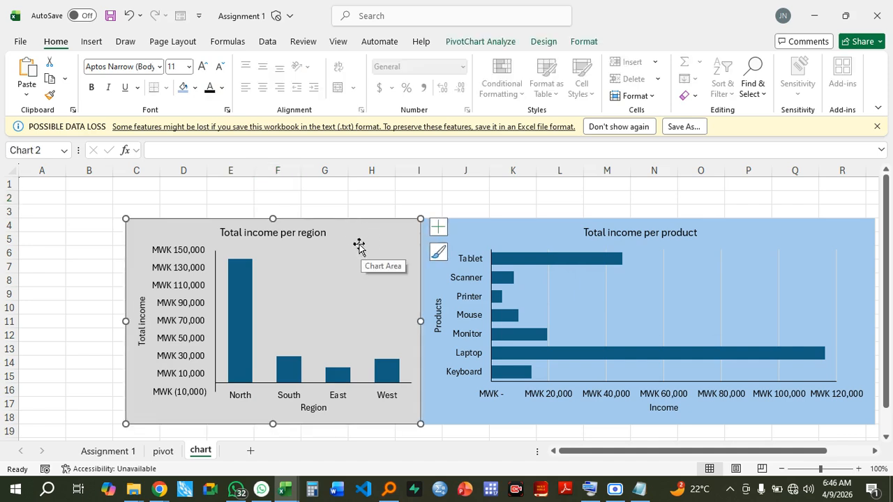
{"action": "left_click", "coordinate": [480, 41]}
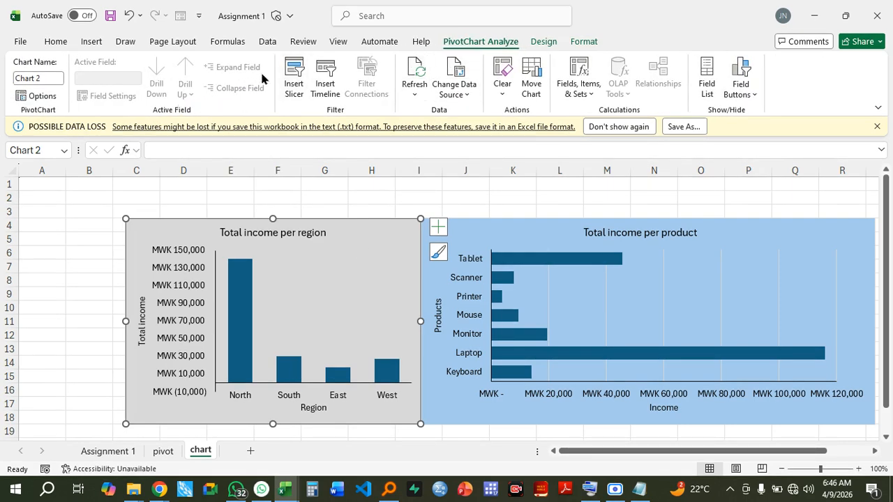
{"action": "left_click", "coordinate": [293, 66]}
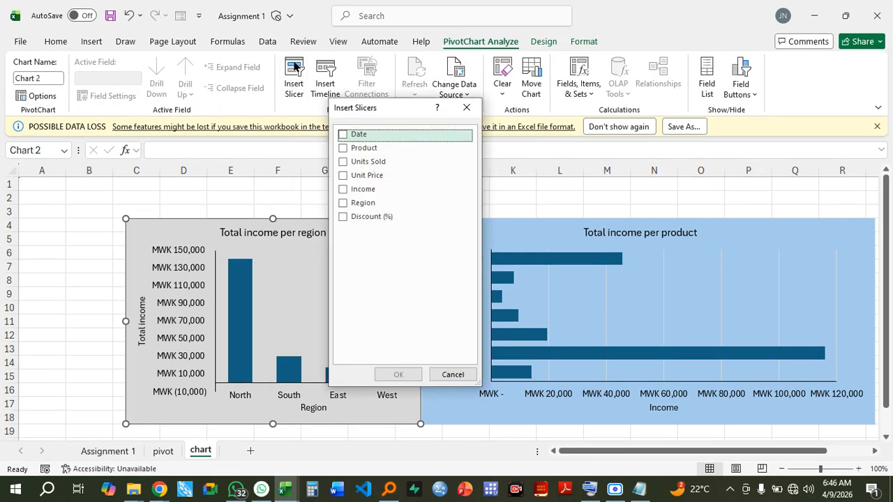
{"action": "left_click", "coordinate": [344, 204]}
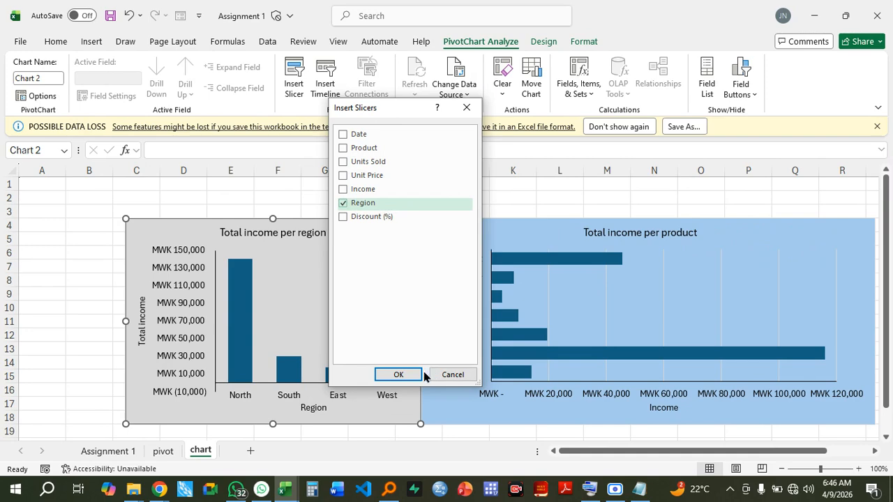
{"action": "left_click", "coordinate": [399, 376]}
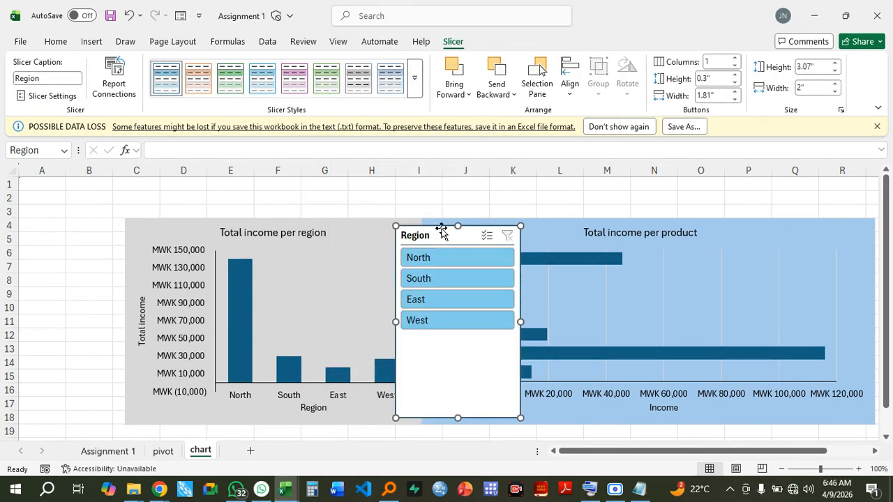
Place the Region slicer beside the region chart over columns A and B, and resize it to about 1.69" high by 1.52" wide
{"action": "left_click_drag", "start_coordinate": [441, 228], "coordinate": [44, 225]}
{"action": "left_click_drag", "start_coordinate": [144, 319], "coordinate": [114, 317]}
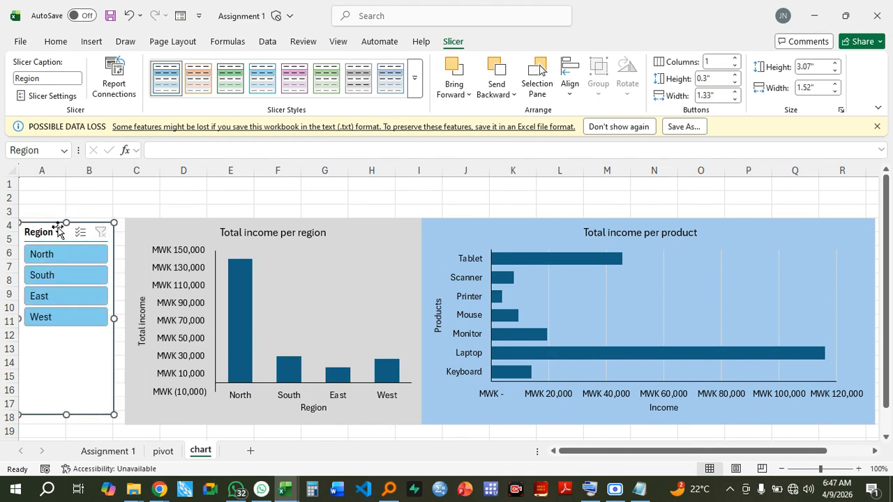
{"action": "left_click_drag", "start_coordinate": [58, 229], "coordinate": [68, 222]}
{"action": "left_click_drag", "start_coordinate": [77, 411], "coordinate": [93, 325]}
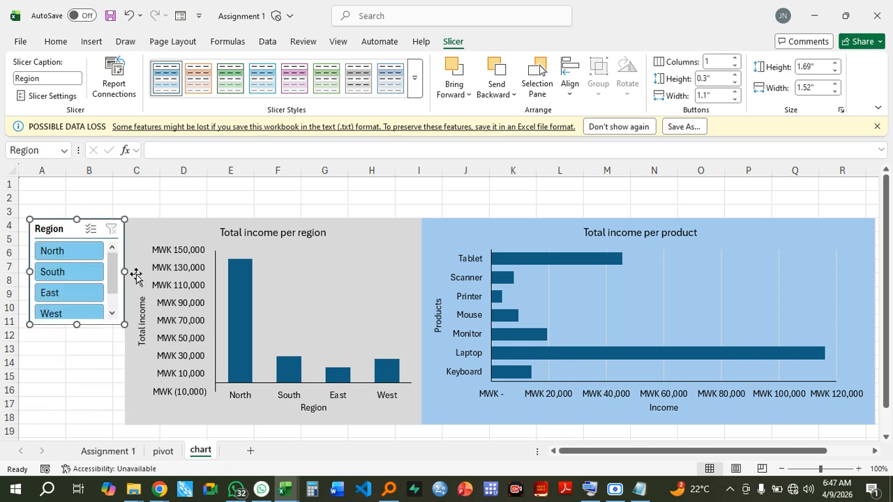
{"action": "left_click", "coordinate": [163, 194]}
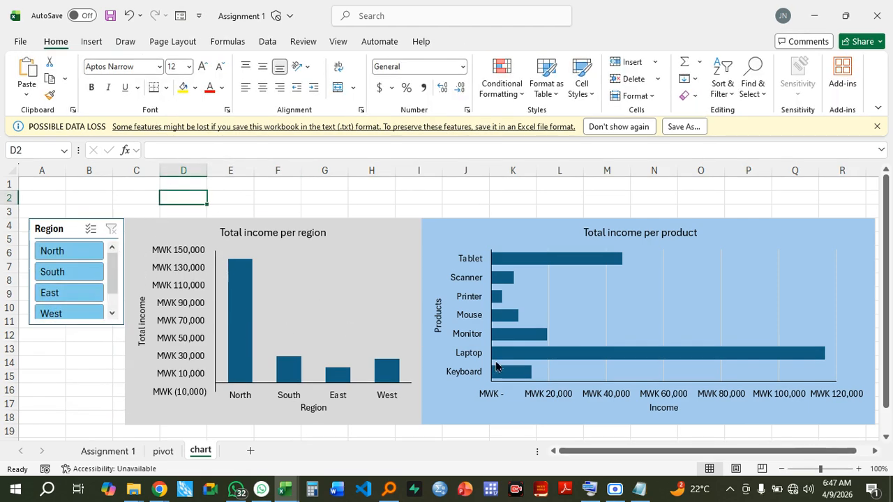
Insert a slicer for the Product field from the "Total income per product" chart
{"action": "left_click", "coordinate": [484, 225]}
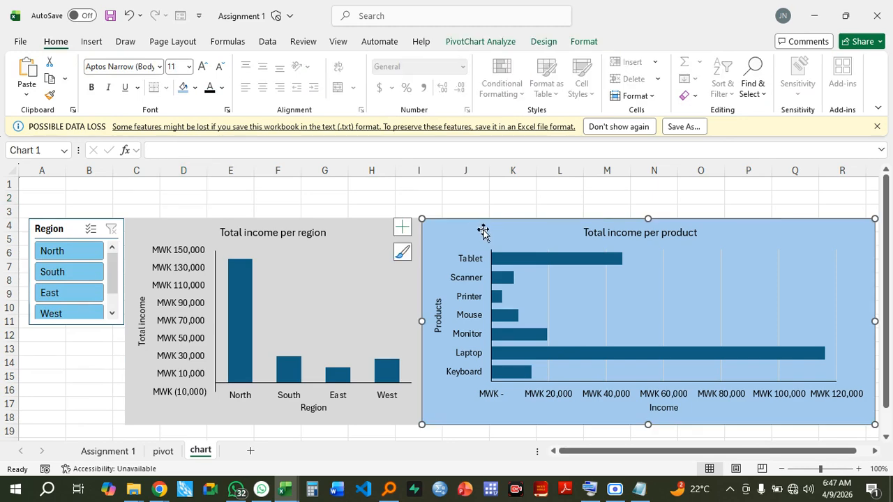
{"action": "left_click", "coordinate": [471, 44]}
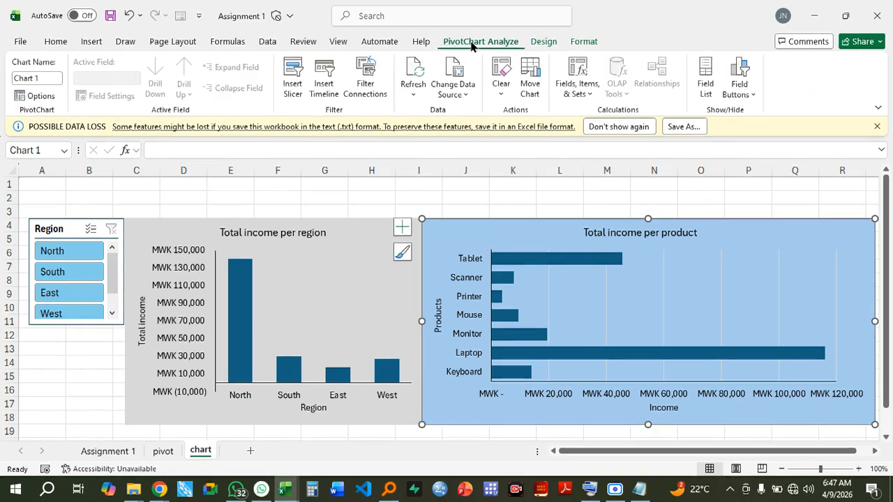
{"action": "left_click", "coordinate": [295, 87]}
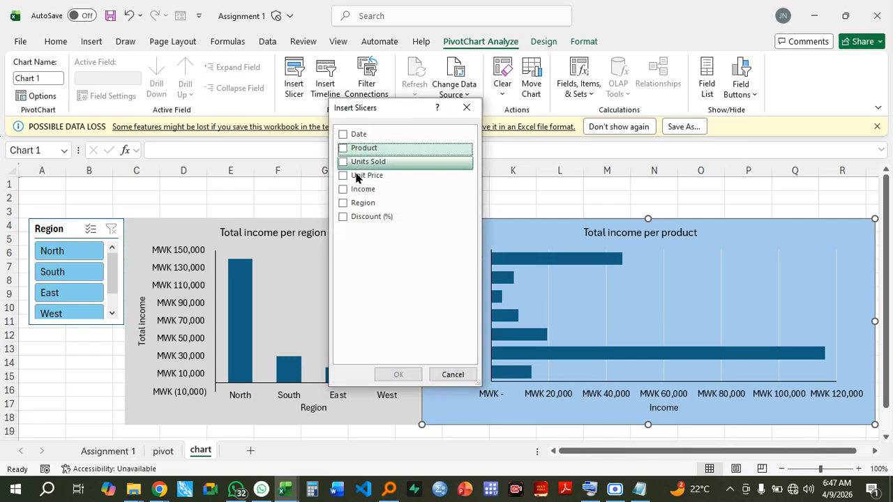
{"action": "left_click", "coordinate": [343, 149]}
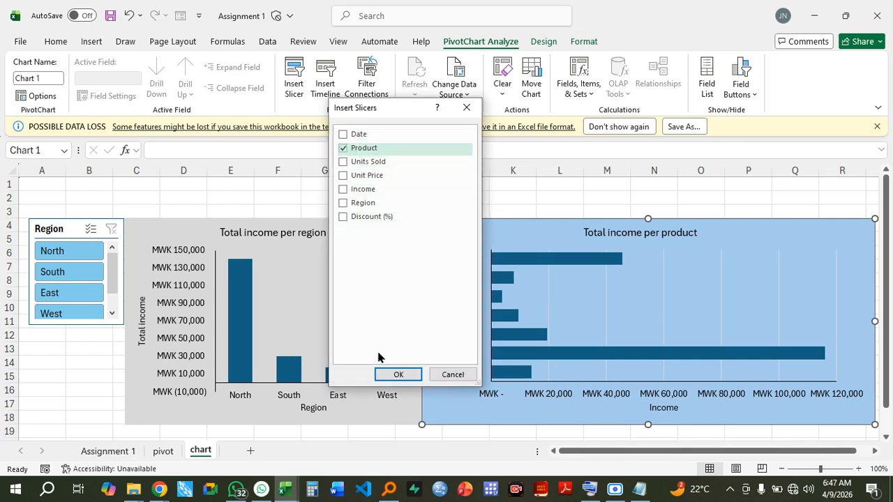
{"action": "left_click", "coordinate": [399, 375]}
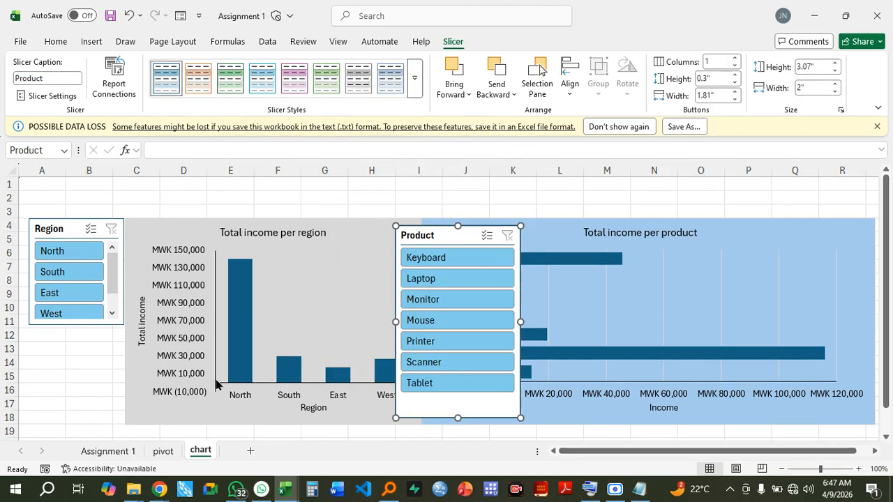
Shrink the Product slicer to about 2.7" high by 1.47" wide and place it directly below the Region slicer
{"action": "left_click_drag", "start_coordinate": [457, 416], "coordinate": [456, 395]}
{"action": "left_click_drag", "start_coordinate": [521, 309], "coordinate": [487, 310]}
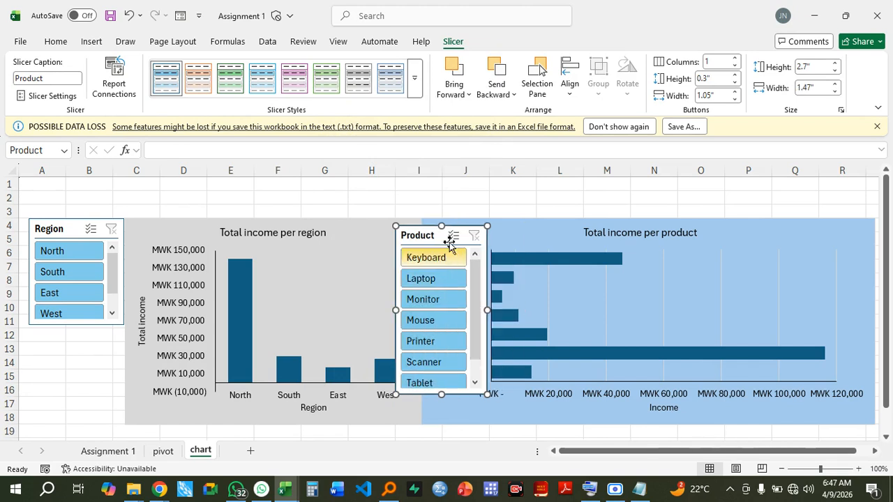
{"action": "left_click_drag", "start_coordinate": [433, 228], "coordinate": [66, 325]}
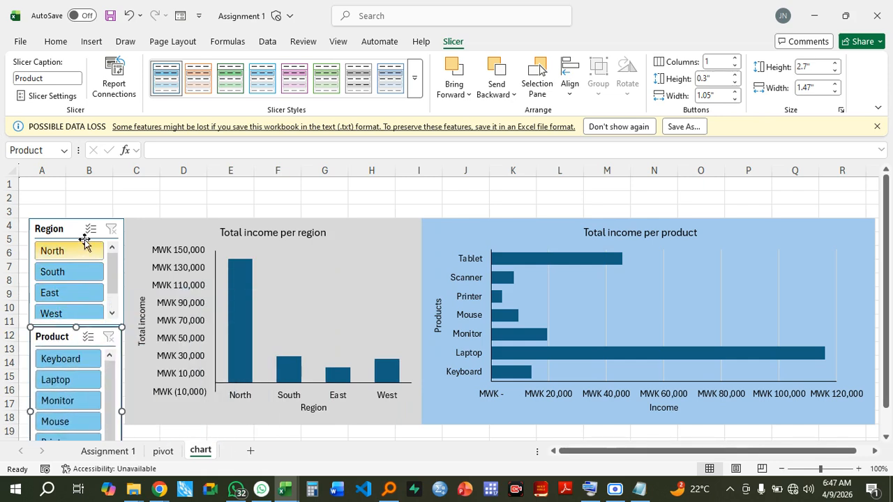
Shift the Region slicer up to row 1 and move the Product slicer up directly beneath it
{"action": "left_click_drag", "start_coordinate": [73, 222], "coordinate": [69, 187]}
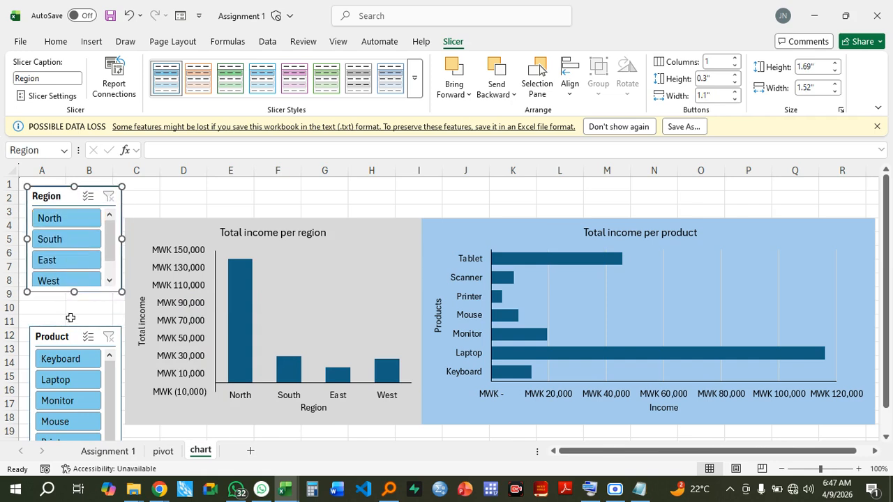
{"action": "left_click_drag", "start_coordinate": [80, 333], "coordinate": [77, 298]}
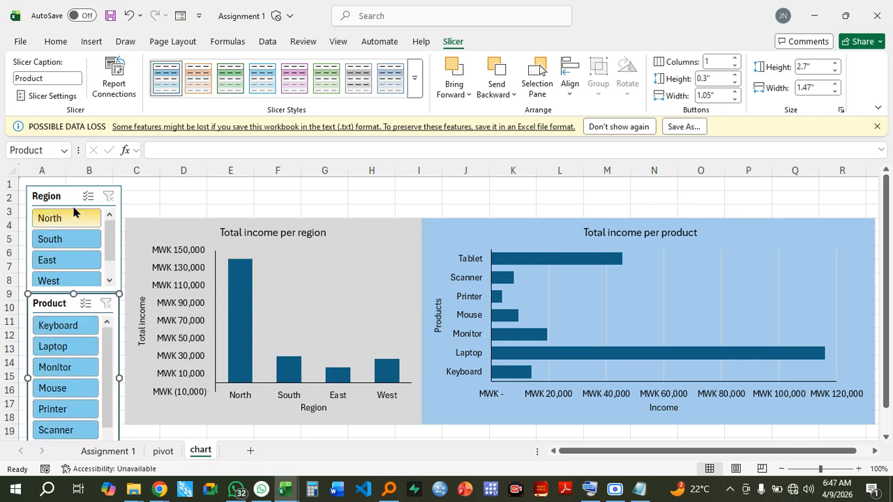
{"action": "left_click_drag", "start_coordinate": [69, 192], "coordinate": [71, 183]}
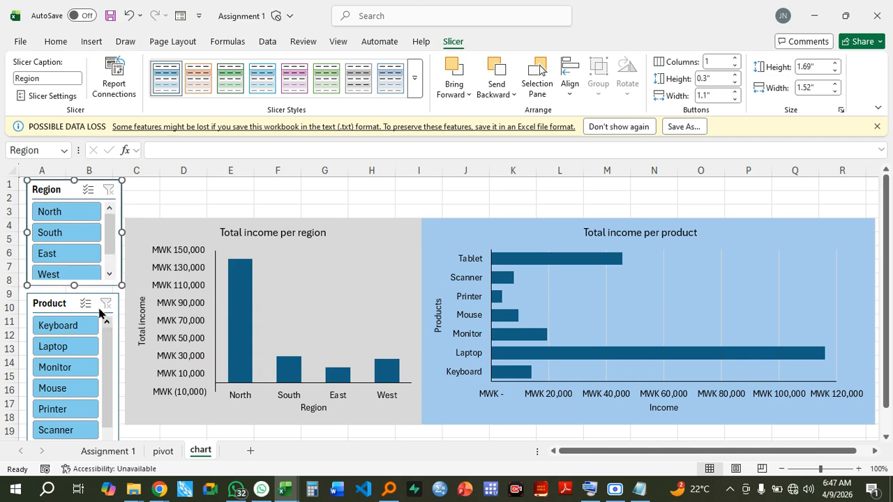
{"action": "left_click_drag", "start_coordinate": [64, 301], "coordinate": [64, 290]}
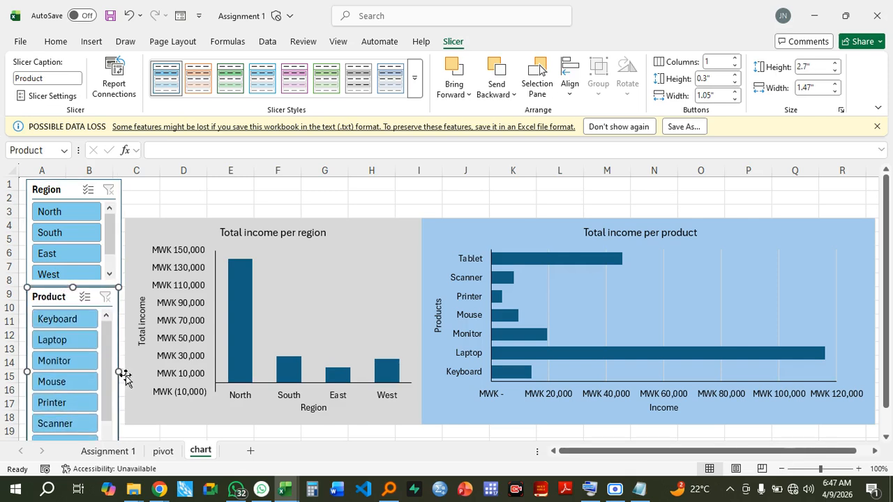
Resize the Product slicer to about 2.24" high by 1.52" wide so it matches the Region slicer's width and ends level with the charts
{"action": "mouse_move", "coordinate": [112, 371]}
{"action": "left_mouse_down"}
{"action": "mouse_move", "coordinate": [109, 415]}
{"action": "mouse_move", "coordinate": [113, 354]}
{"action": "left_mouse_up"}
{"action": "mouse_move", "coordinate": [71, 292]}
{"action": "left_mouse_down"}
{"action": "mouse_move", "coordinate": [73, 316]}
{"action": "mouse_move", "coordinate": [60, 309]}
{"action": "mouse_move", "coordinate": [63, 287]}
{"action": "left_mouse_up"}
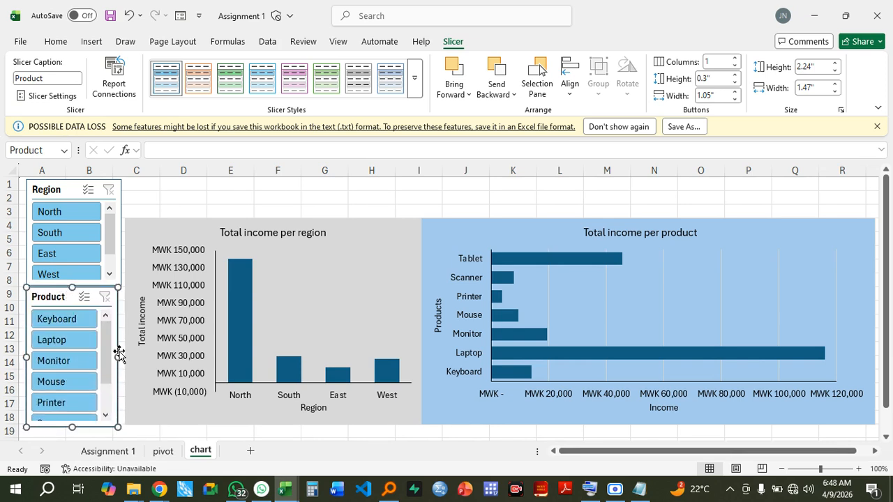
{"action": "left_click_drag", "start_coordinate": [119, 357], "coordinate": [122, 357]}
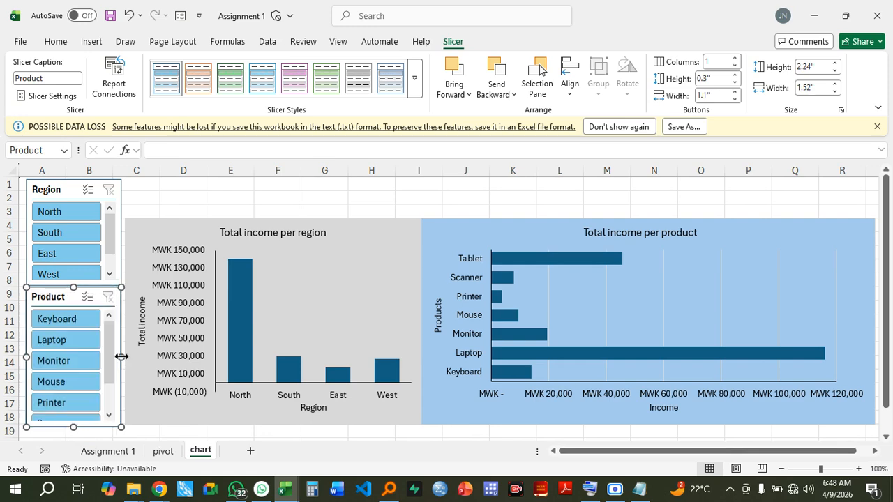
{"action": "left_click", "coordinate": [222, 200]}
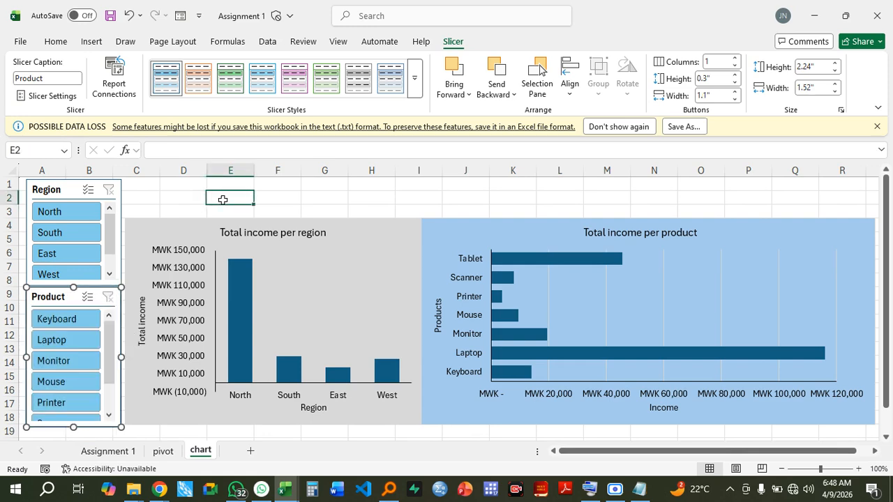
Nudge the Product slicer so its edges line up with the Region slicer above it
{"action": "left_click", "coordinate": [117, 303]}
{"action": "left_click_drag", "start_coordinate": [119, 304], "coordinate": [120, 304]}
{"action": "left_click", "coordinate": [191, 203]}
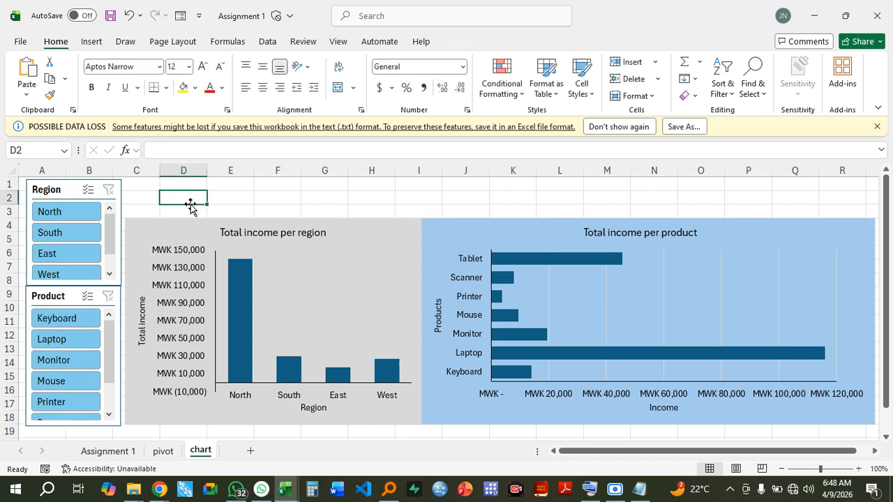
{"action": "left_click", "coordinate": [120, 357]}
{"action": "key", "text": "Right"}
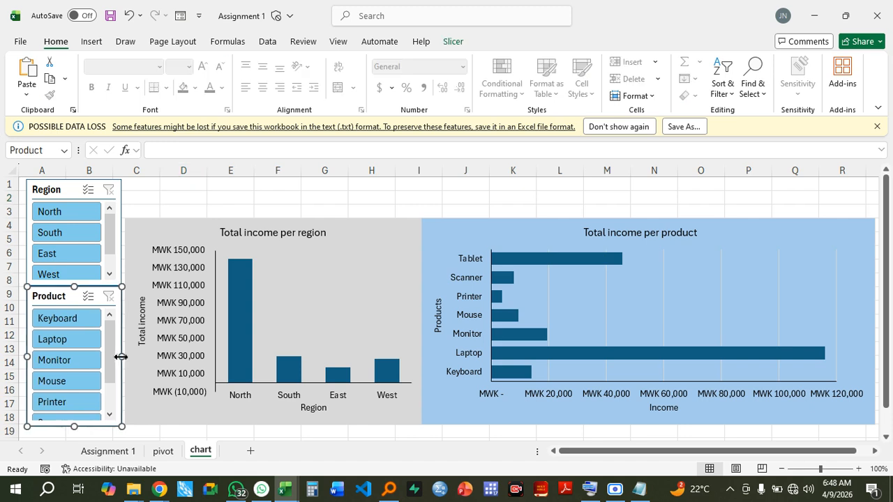
{"action": "left_click", "coordinate": [182, 198]}
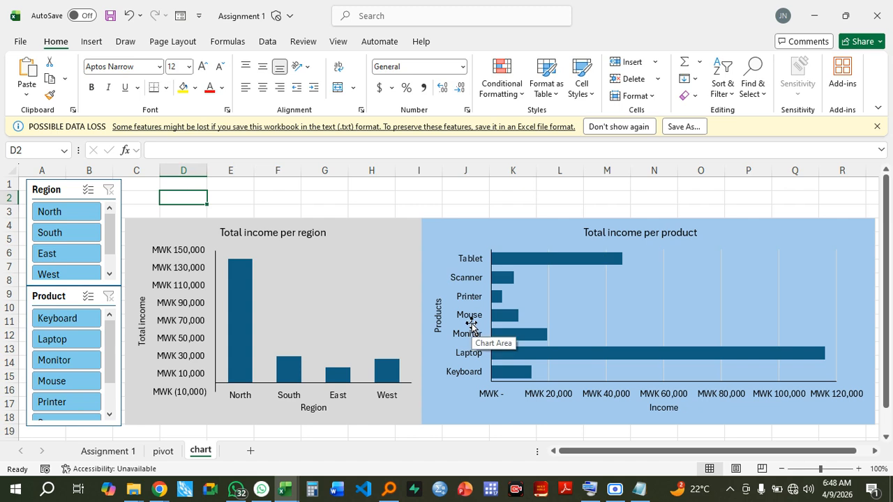
Try the slicers by filtering the region to North, the product to Laptop, and the region to South
{"action": "left_click", "coordinate": [76, 211]}
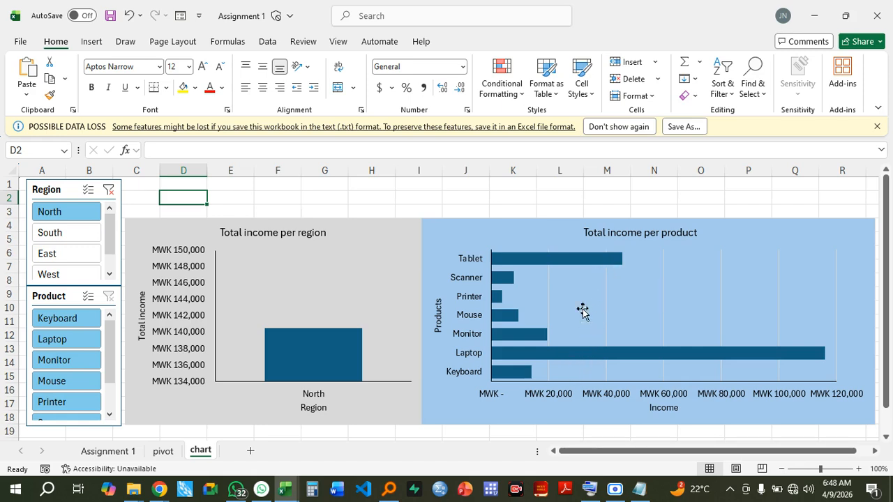
{"action": "left_click", "coordinate": [57, 342]}
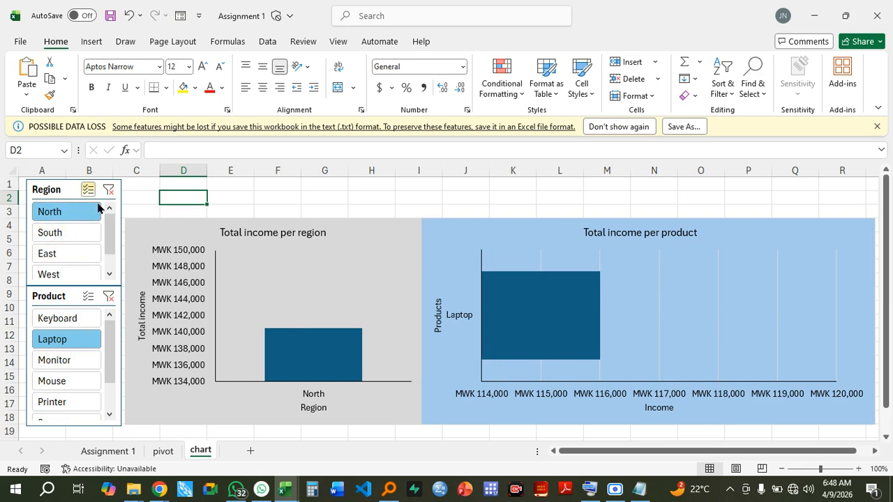
{"action": "left_click", "coordinate": [47, 233]}
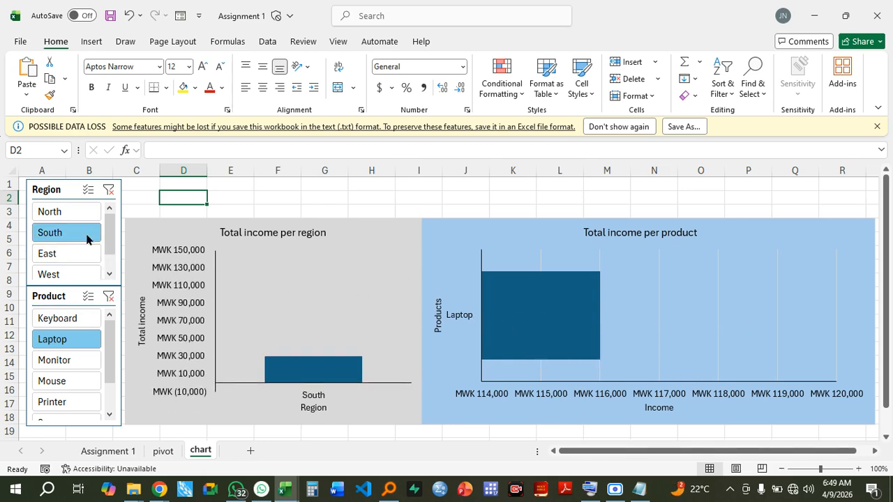
Connect the Region slicer to both PivotTable1 and PivotTable2 through its report connections
{"action": "left_click", "coordinate": [59, 185]}
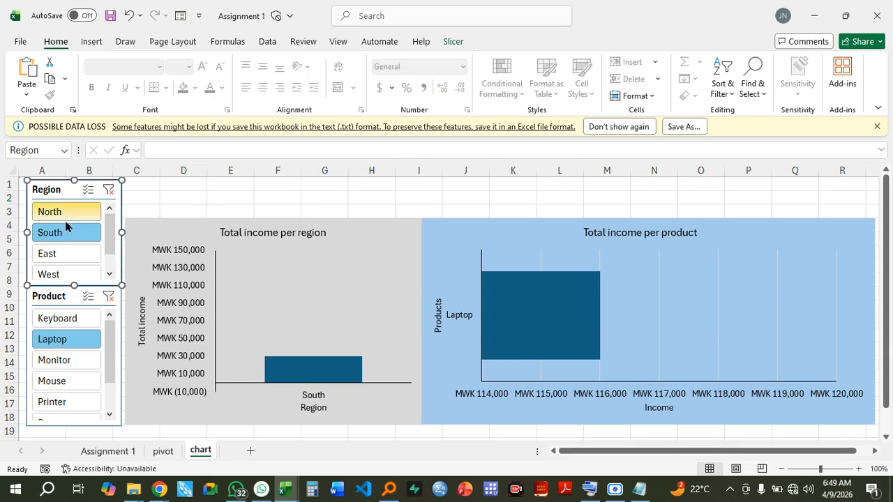
{"action": "left_click", "coordinate": [453, 43]}
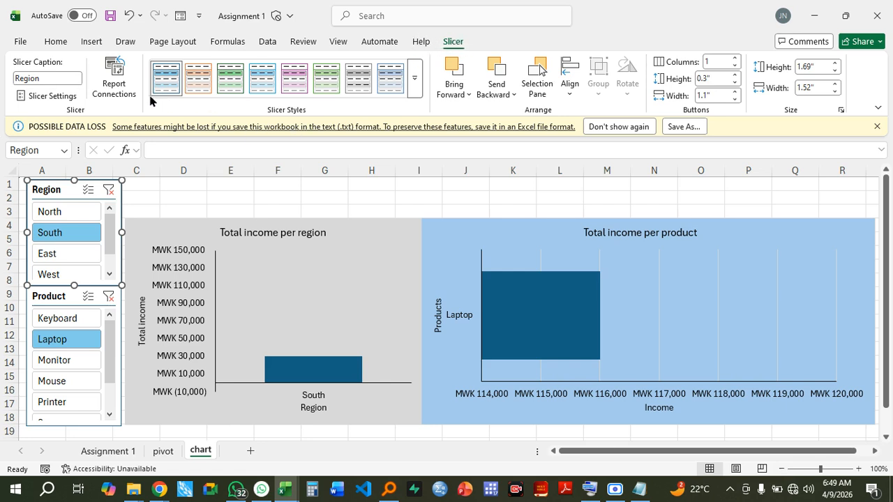
{"action": "left_click", "coordinate": [114, 73]}
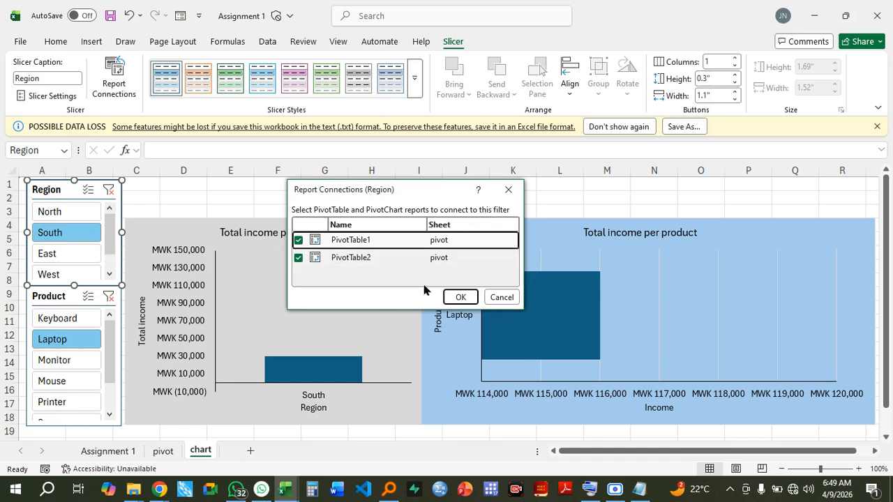
{"action": "left_click", "coordinate": [459, 298]}
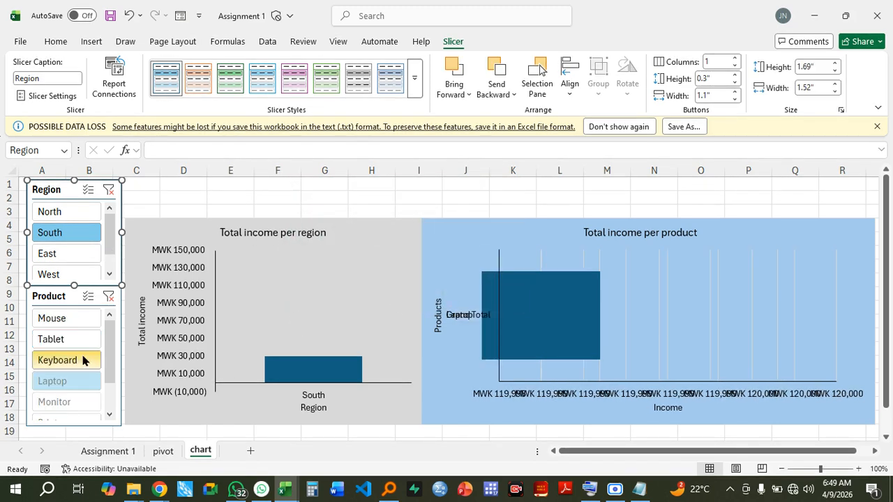
Connect the Product slicer to PivotTable2 as well as PivotTable1 through its report connections
{"action": "left_click", "coordinate": [119, 351]}
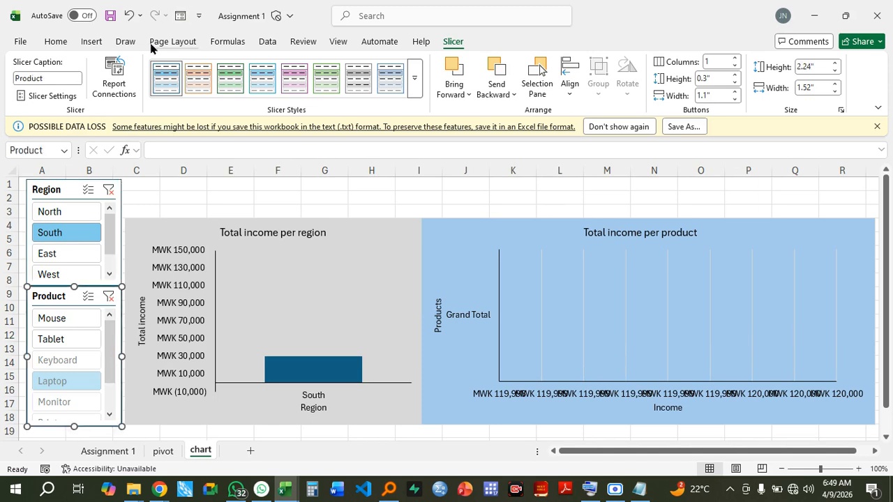
{"action": "left_click", "coordinate": [120, 81]}
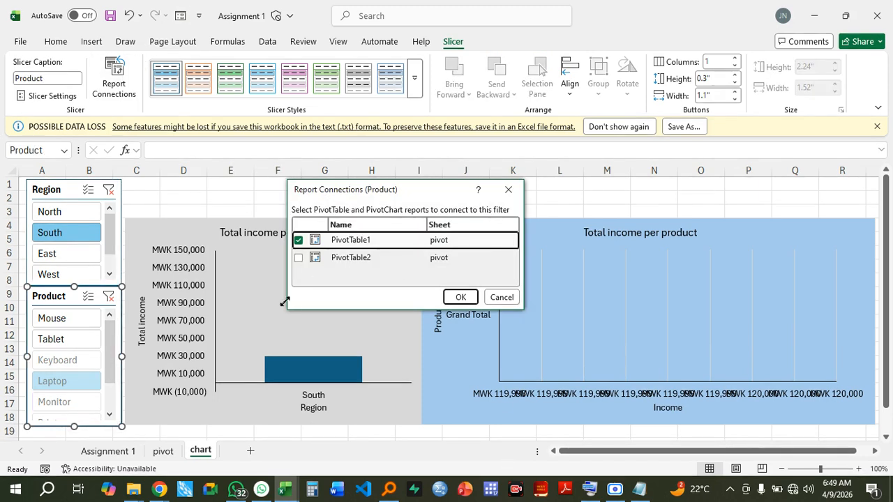
{"action": "left_click", "coordinate": [297, 258]}
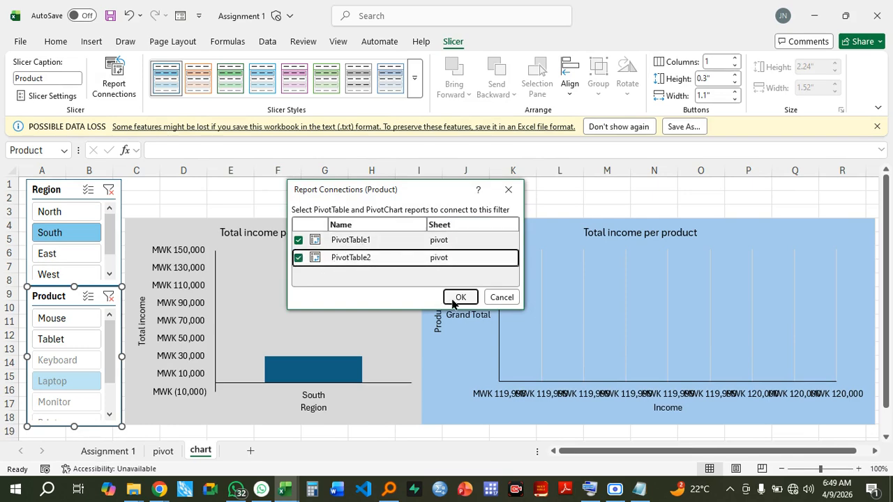
{"action": "left_click", "coordinate": [454, 298]}
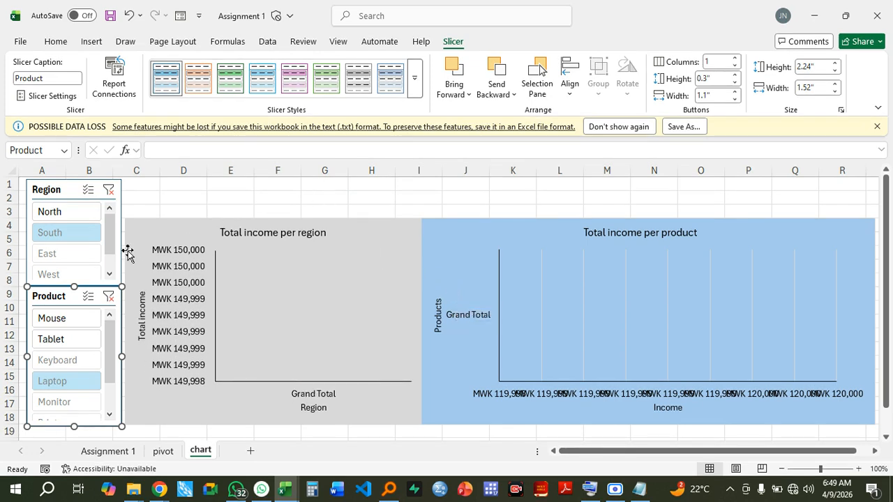
Test the connected slicers by filtering to region North, and to region South with product Mouse and with Tablet
{"action": "left_click", "coordinate": [57, 215]}
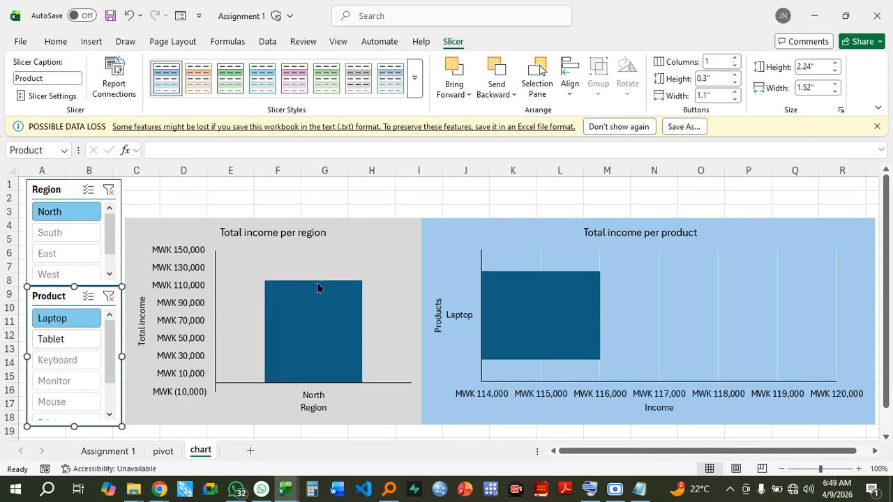
{"action": "mouse_move", "coordinate": [586, 293]}
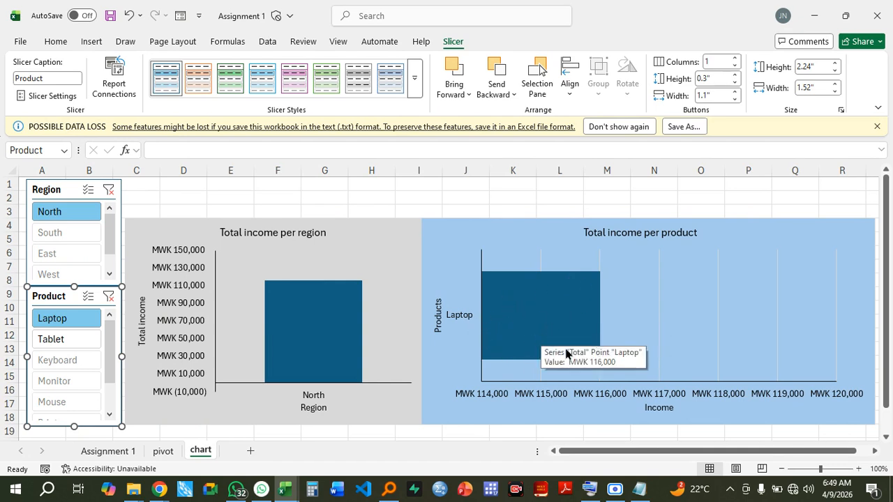
{"action": "left_click", "coordinate": [76, 233]}
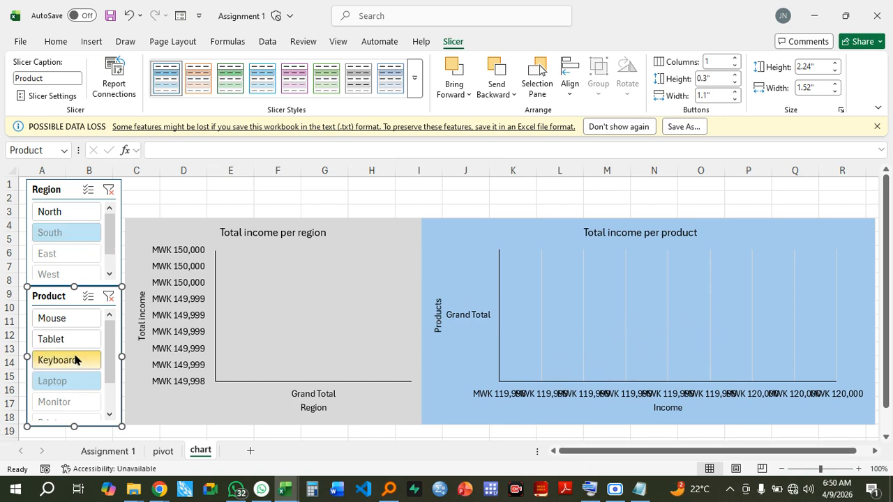
{"action": "left_click_drag", "start_coordinate": [111, 374], "coordinate": [113, 345]}
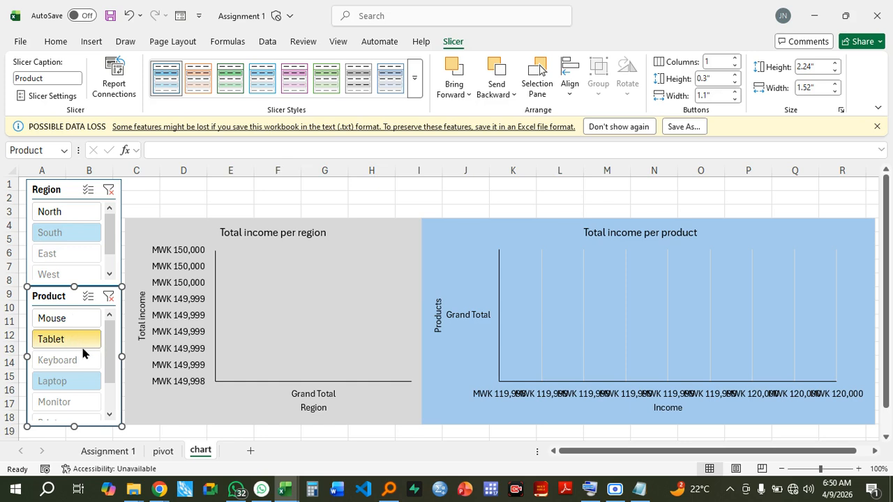
{"action": "left_click", "coordinate": [62, 318]}
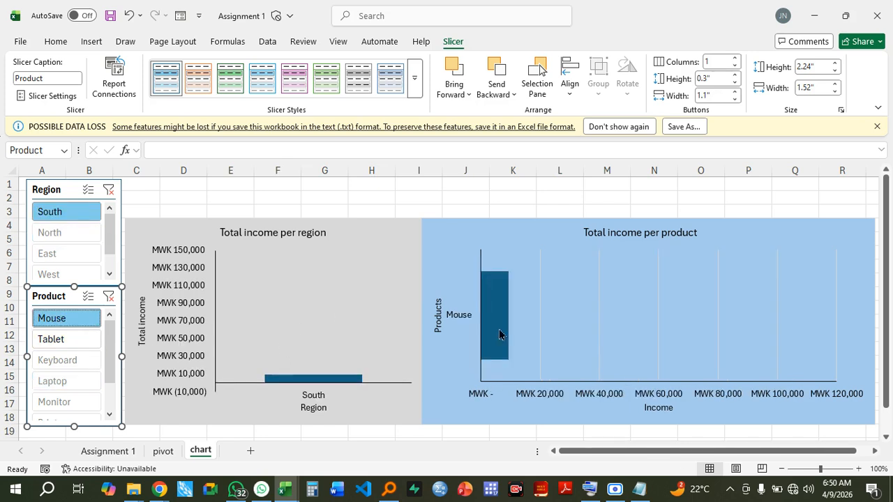
{"action": "left_click", "coordinate": [71, 341]}
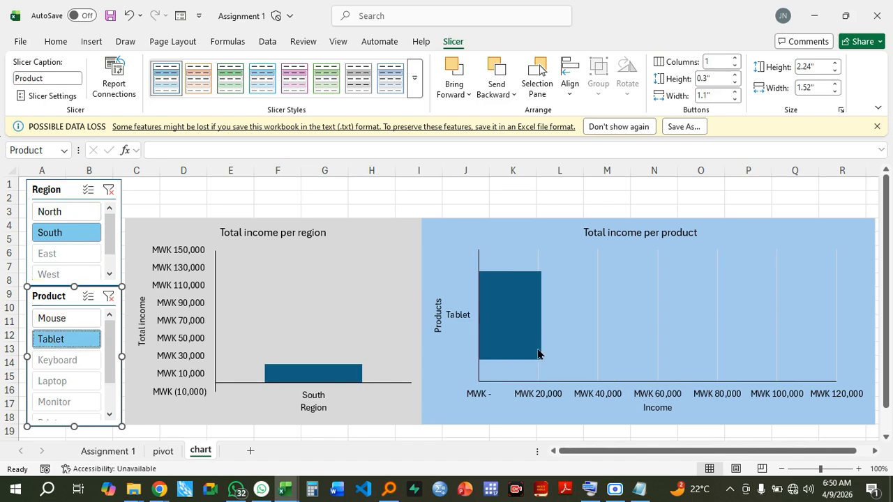
Try the slicers with region East for Keyboard and for Printer, and with region West
{"action": "left_click", "coordinate": [77, 257]}
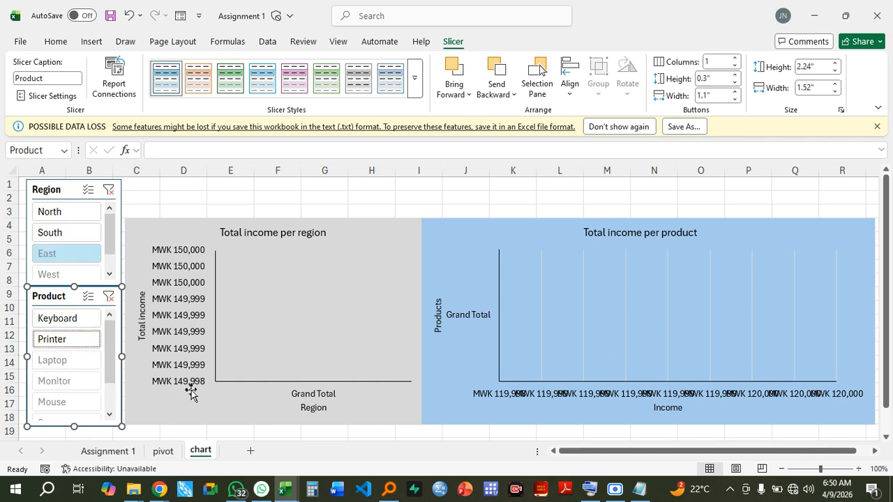
{"action": "left_click_drag", "start_coordinate": [110, 375], "coordinate": [111, 334]}
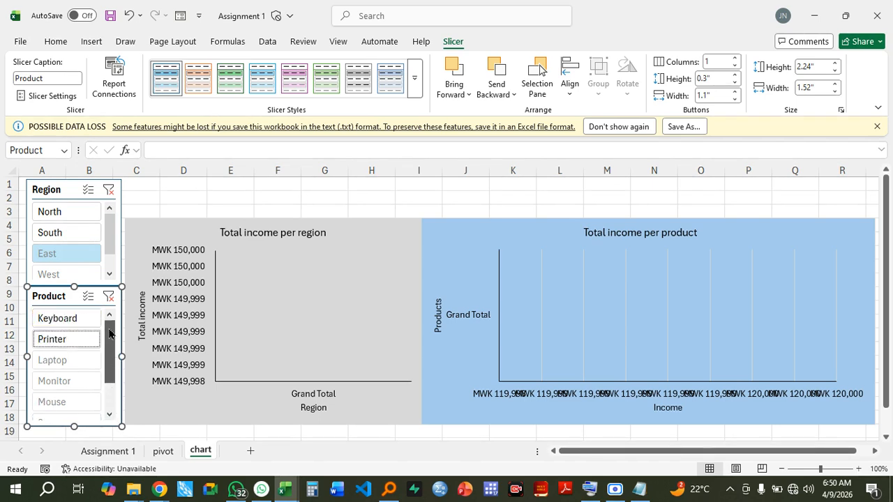
{"action": "left_click", "coordinate": [66, 318]}
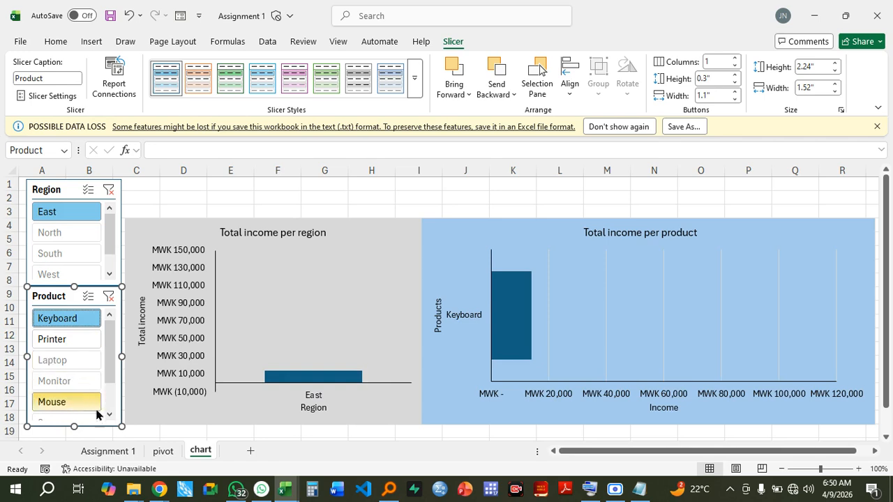
{"action": "left_click", "coordinate": [78, 340]}
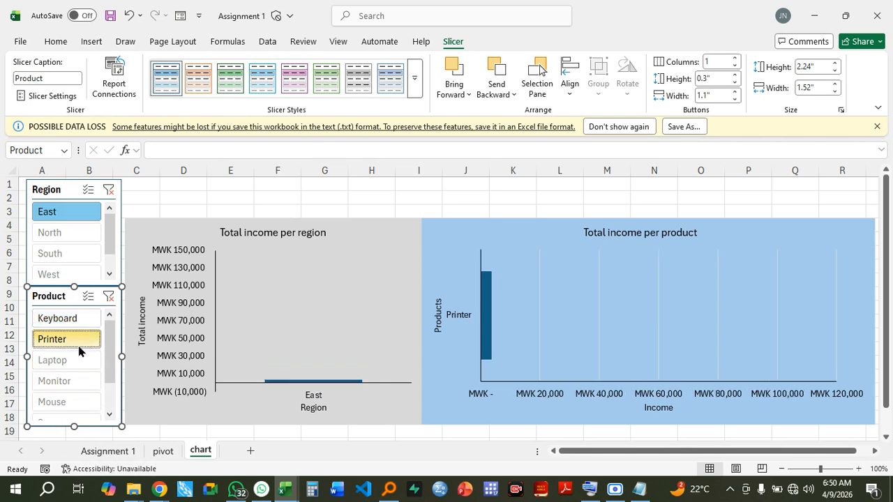
{"action": "left_click", "coordinate": [73, 276]}
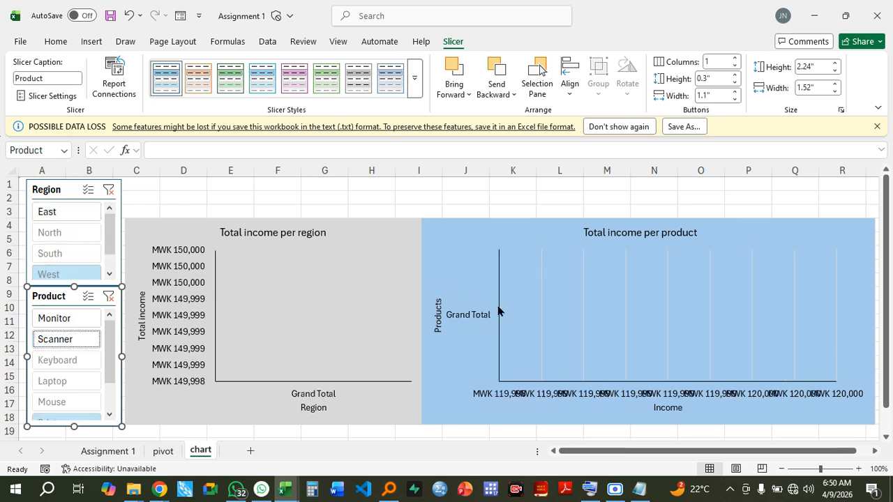
Select East and North together in the Region slicer and add Keyboard, Laptop, Tablet, Monitor, Mouse and Scanner to the Product selection
{"action": "left_click", "coordinate": [66, 213]}
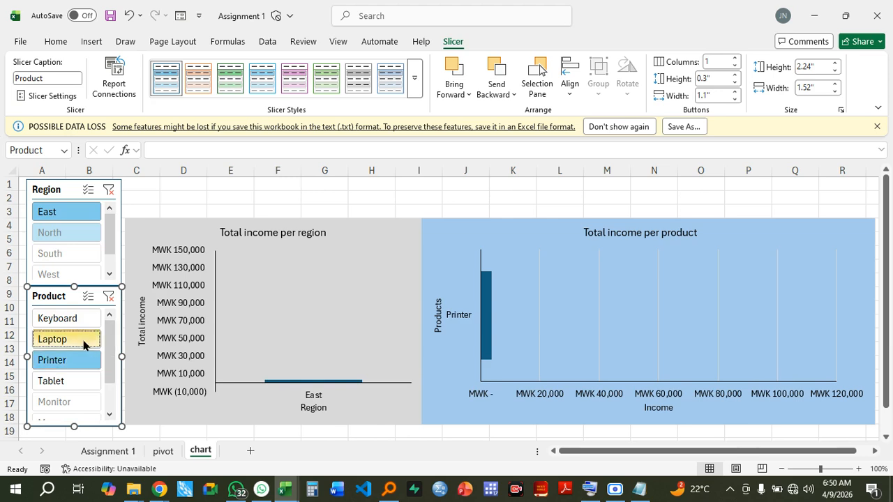
{"action": "left_click", "coordinate": [88, 299]}
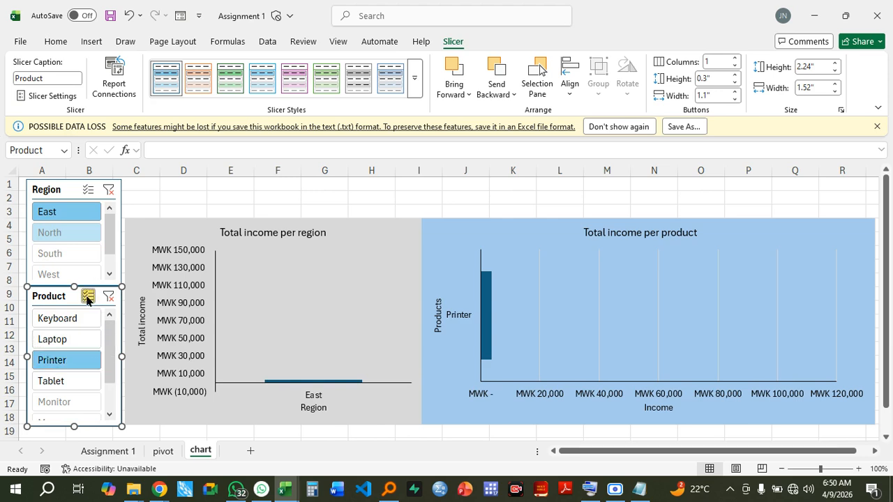
{"action": "left_click", "coordinate": [87, 297]}
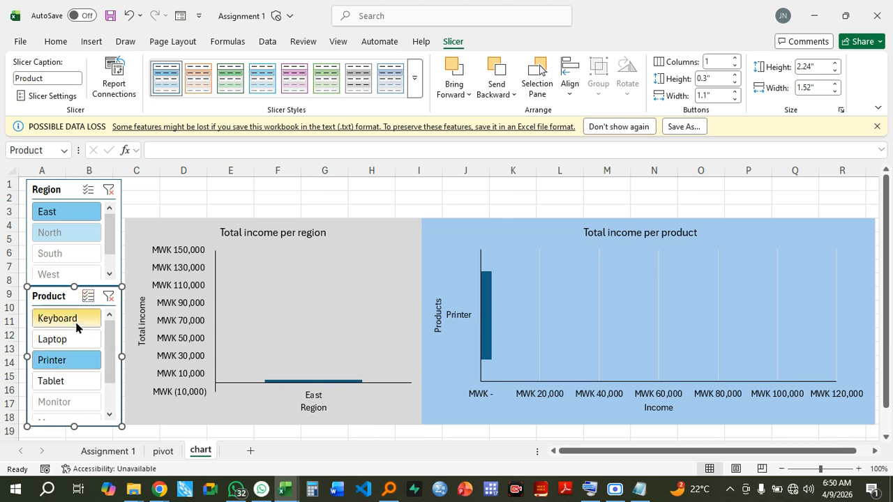
{"action": "left_click", "coordinate": [62, 320]}
{"action": "left_click", "coordinate": [73, 341]}
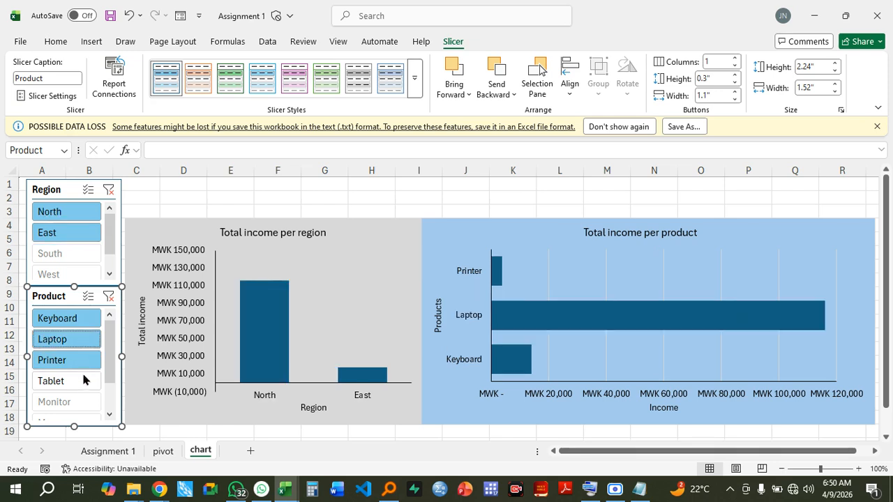
{"action": "left_click", "coordinate": [75, 385]}
{"action": "left_click", "coordinate": [72, 404]}
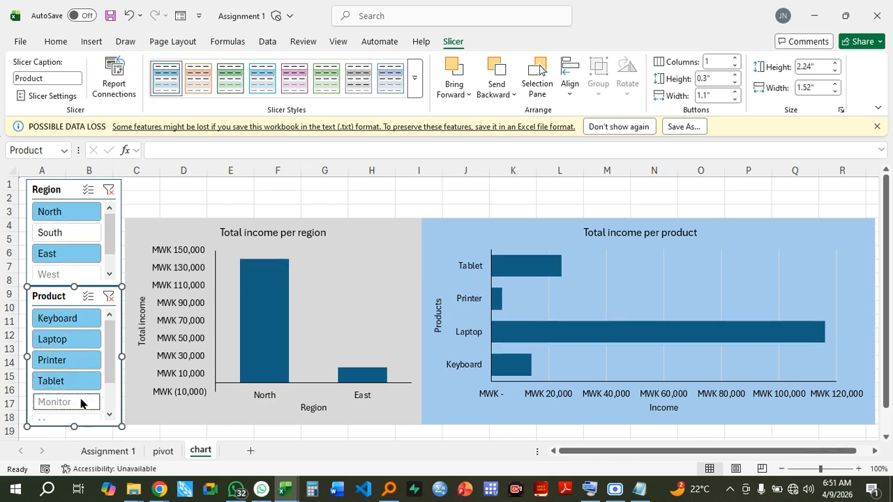
{"action": "scroll", "coordinate": [105, 397], "scroll_direction": "down", "scroll_amount": 2}
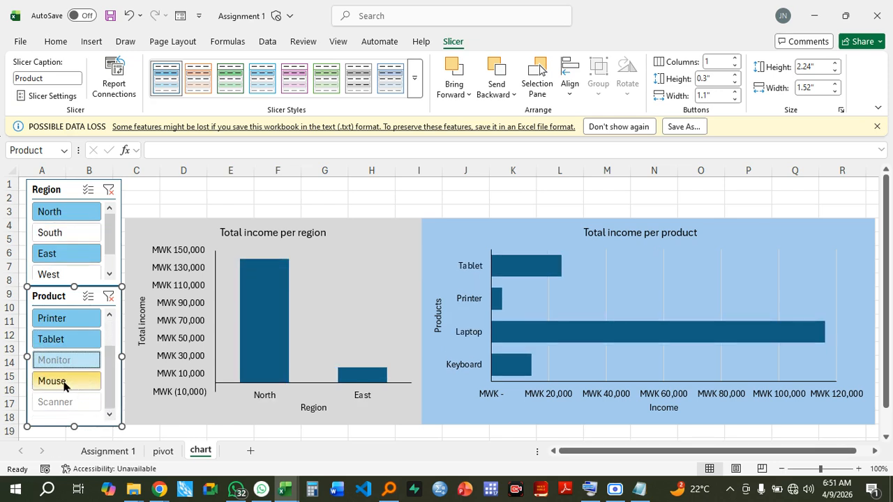
{"action": "left_click", "coordinate": [56, 408]}
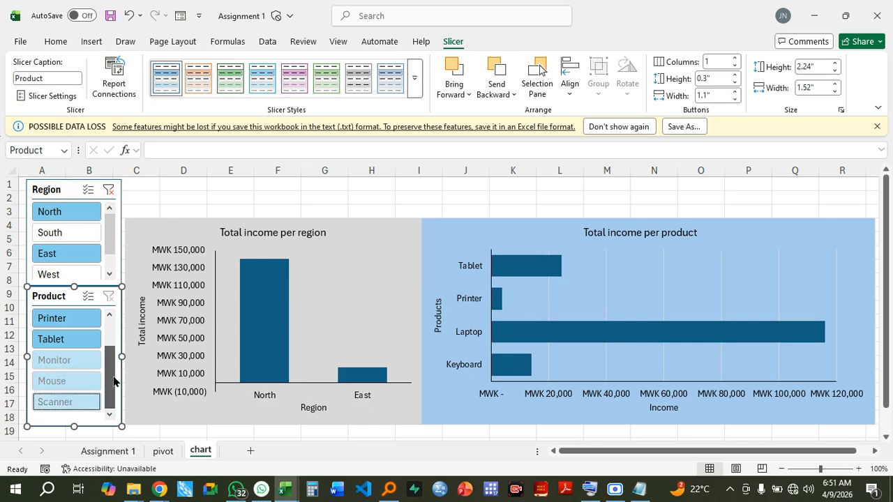
Add South and West to the Region slicer's selection so all four regions are included
{"action": "left_click_drag", "start_coordinate": [116, 353], "coordinate": [113, 326]}
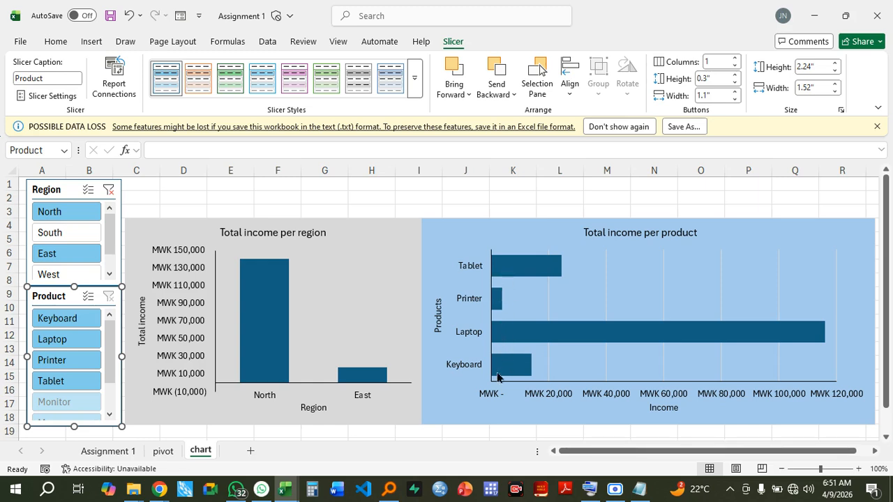
{"action": "left_click", "coordinate": [61, 234]}
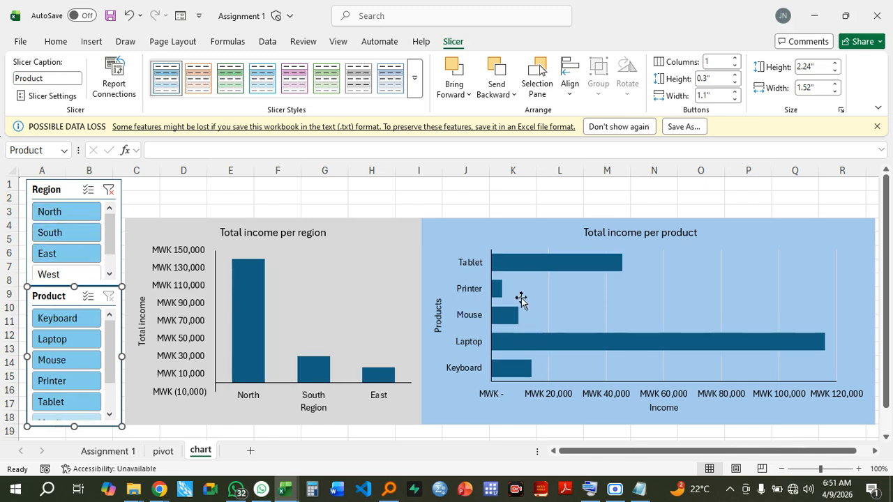
{"action": "left_click", "coordinate": [62, 274]}
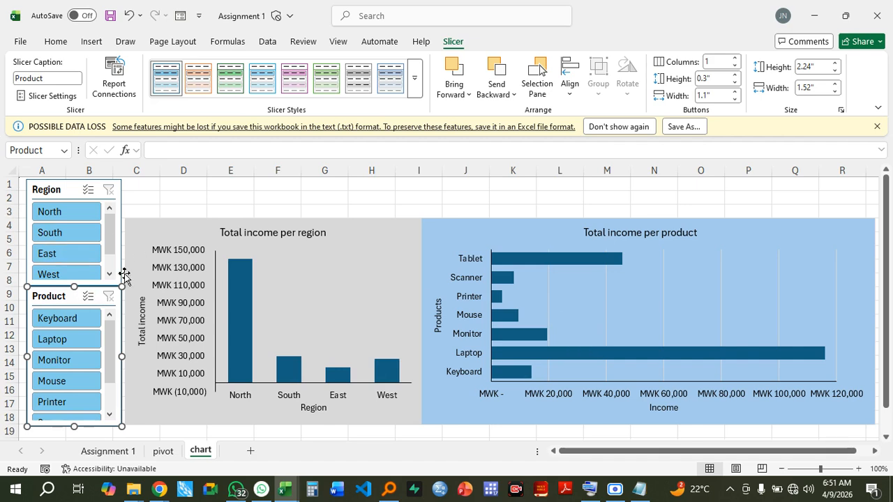
Filter the Region slicer to South only and open the pivot sheet that holds both PivotTables
{"action": "left_click", "coordinate": [73, 238]}
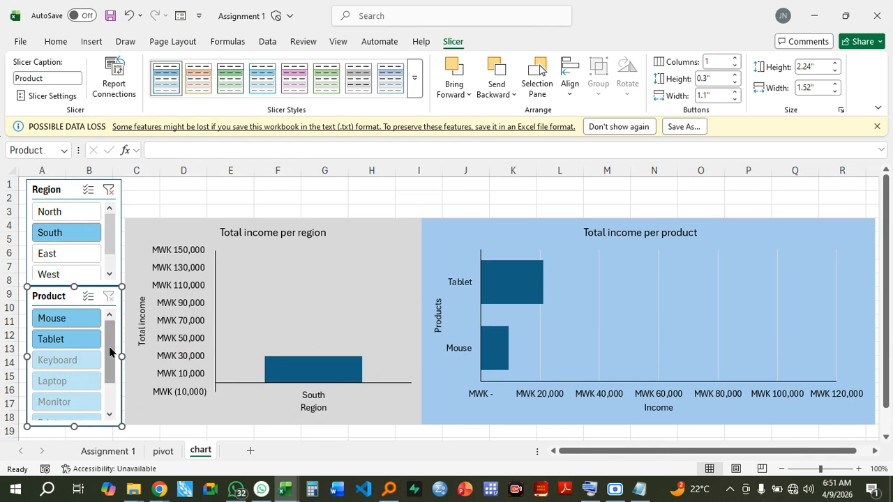
{"action": "mouse_move", "coordinate": [114, 354]}
{"action": "left_mouse_down"}
{"action": "mouse_move", "coordinate": [119, 392]}
{"action": "mouse_move", "coordinate": [119, 350]}
{"action": "left_mouse_up"}
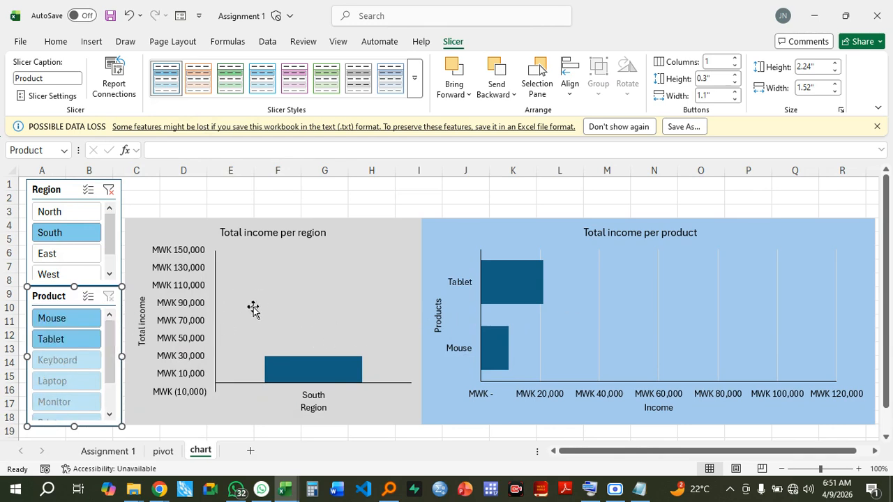
{"action": "left_click", "coordinate": [141, 206]}
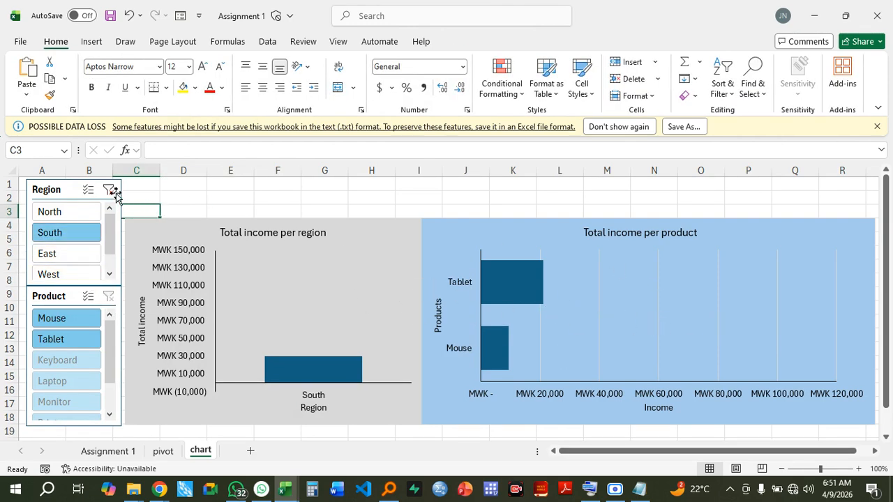
{"action": "left_click", "coordinate": [166, 452]}
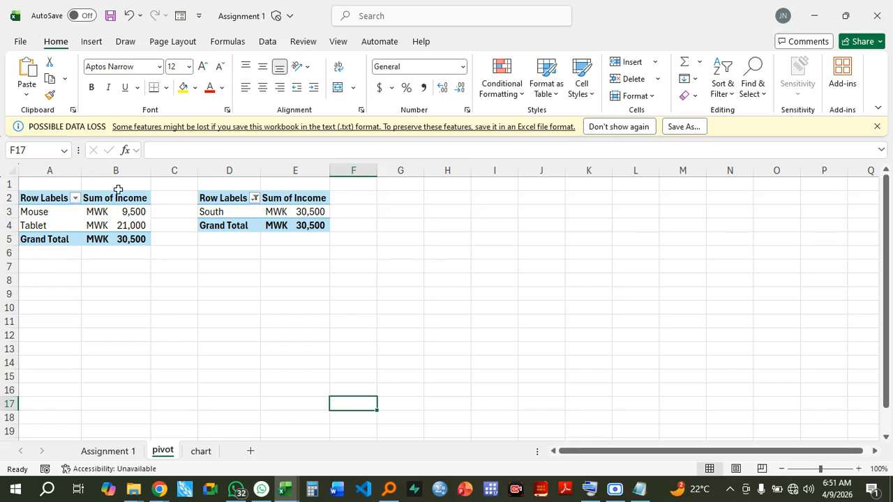
{"action": "left_click", "coordinate": [255, 199]}
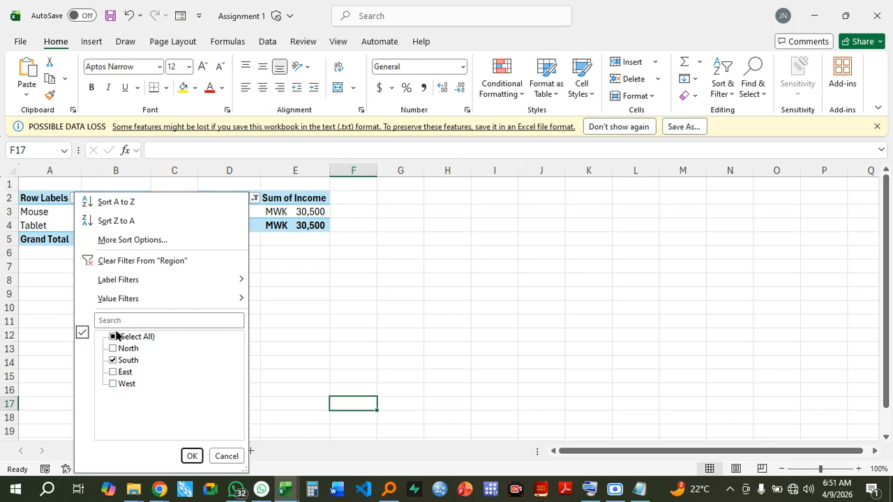
{"action": "left_click", "coordinate": [112, 337]}
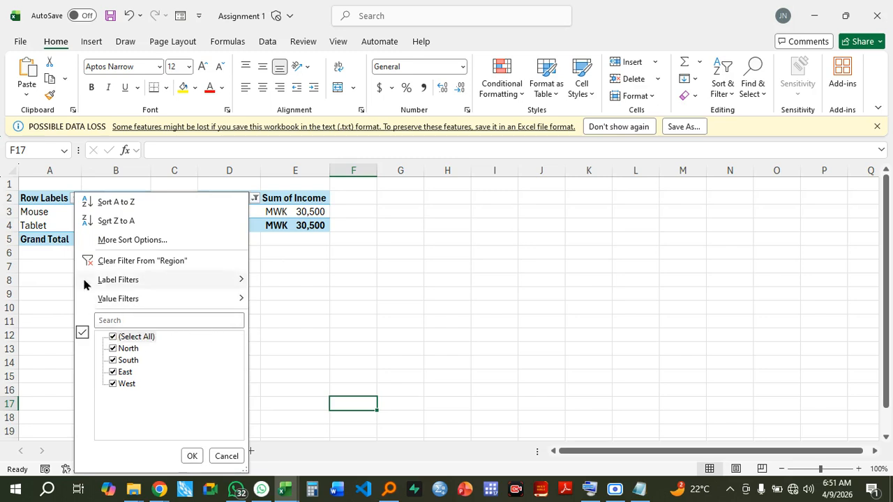
{"action": "left_click", "coordinate": [32, 336]}
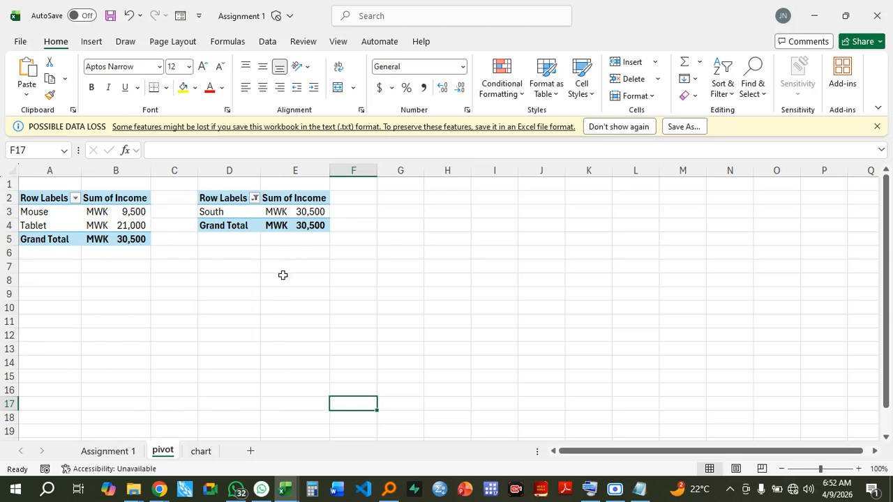
Set the Region row-label filter of the region PivotTable to include all regions
{"action": "left_click", "coordinate": [257, 199]}
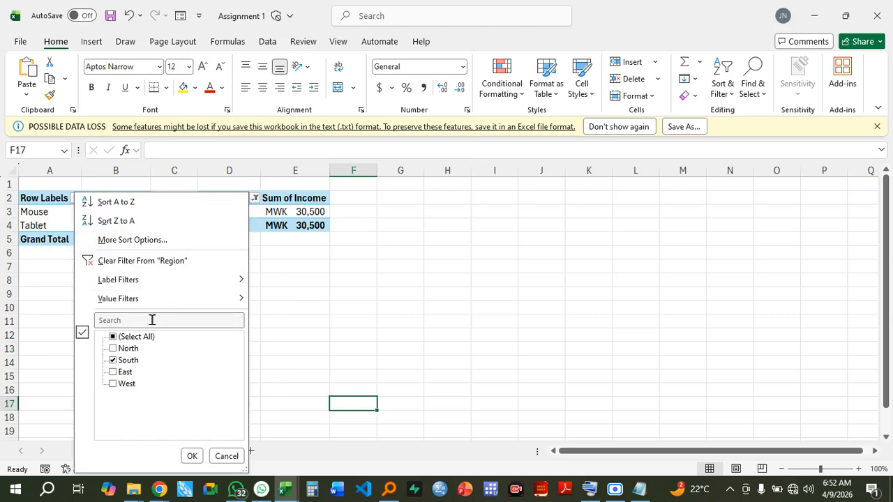
{"action": "left_click", "coordinate": [113, 337]}
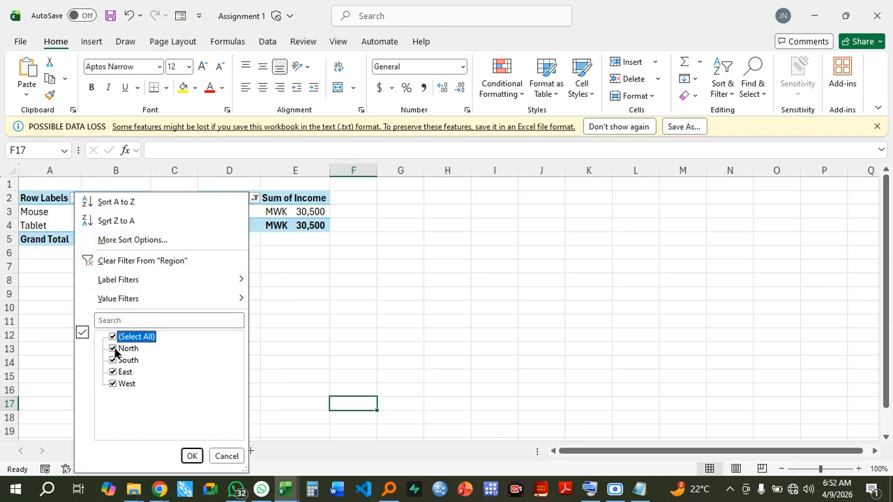
{"action": "left_click", "coordinate": [192, 455]}
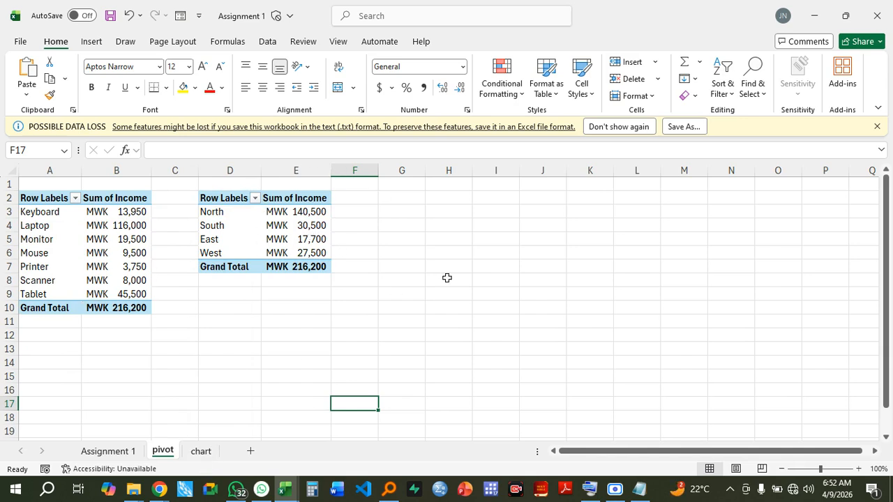
On the chart sheet, draw a rounded rectangle banner about 10.56" wide and 0.57" high above the two charts
{"action": "left_click", "coordinate": [202, 452]}
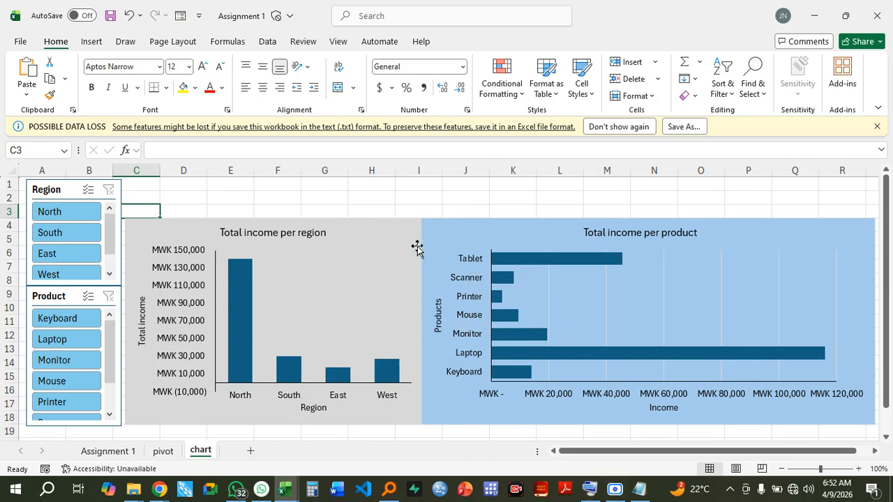
{"action": "left_click", "coordinate": [403, 209]}
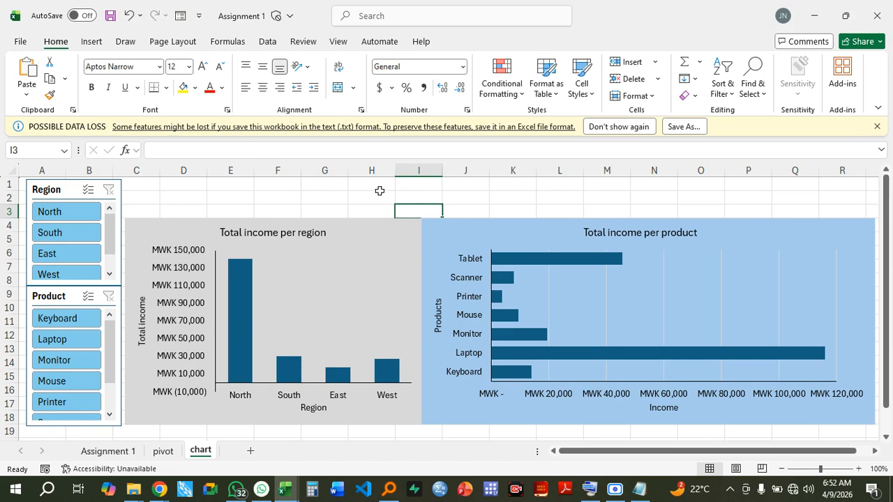
{"action": "left_click", "coordinate": [89, 42]}
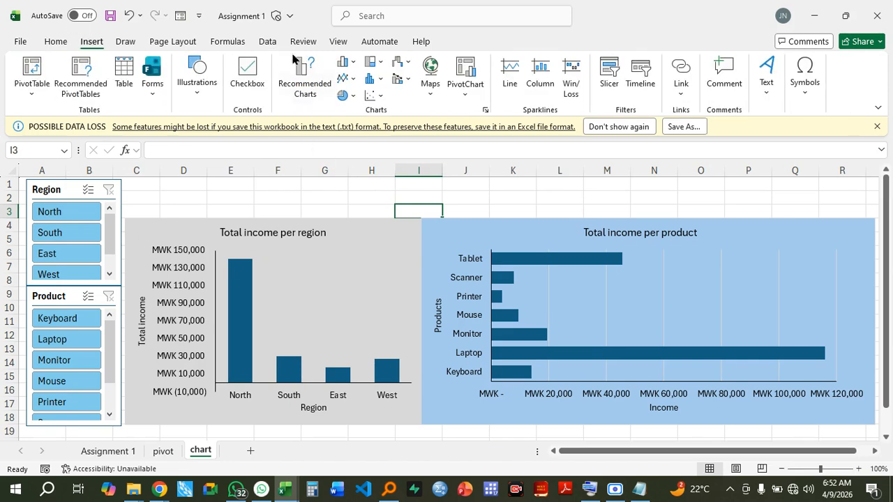
{"action": "left_click", "coordinate": [212, 86]}
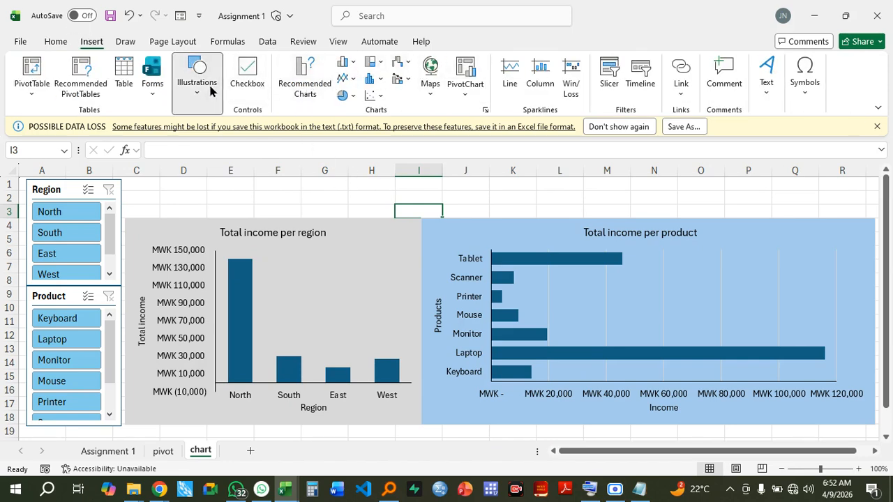
{"action": "left_click", "coordinate": [229, 155]}
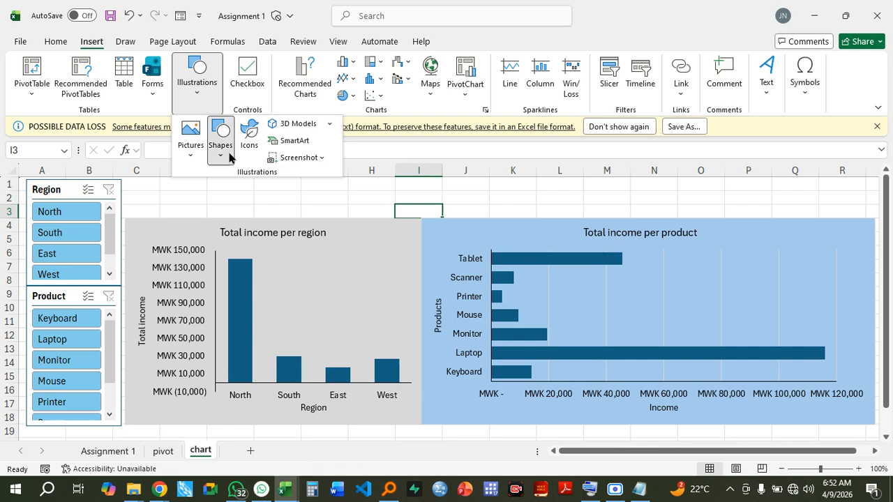
{"action": "left_click", "coordinate": [294, 194]}
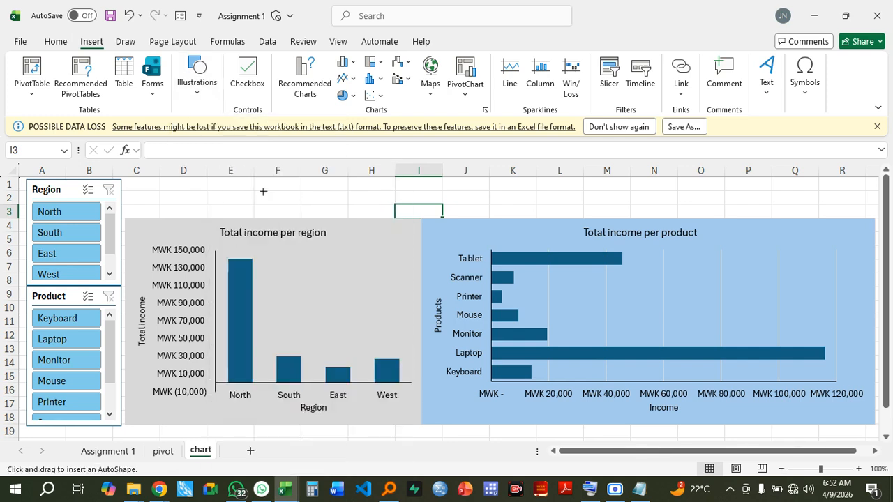
{"action": "left_click_drag", "start_coordinate": [149, 183], "coordinate": [813, 218]}
Align the banner with the region chart's left edge and resize it to about 10.94" wide and 0.65" high, reaching the charts' upper edge
{"action": "left_click_drag", "start_coordinate": [662, 200], "coordinate": [635, 195]}
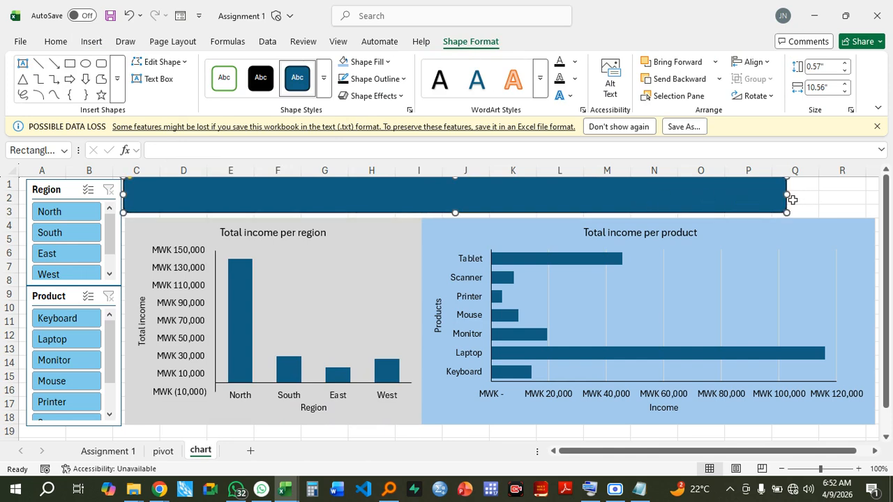
{"action": "left_click_drag", "start_coordinate": [787, 195], "coordinate": [811, 198]}
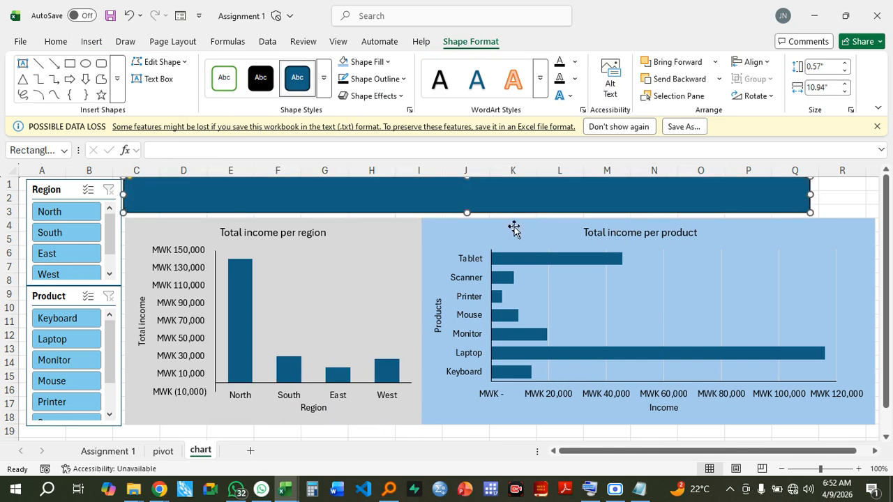
{"action": "left_click_drag", "start_coordinate": [466, 210], "coordinate": [465, 217]}
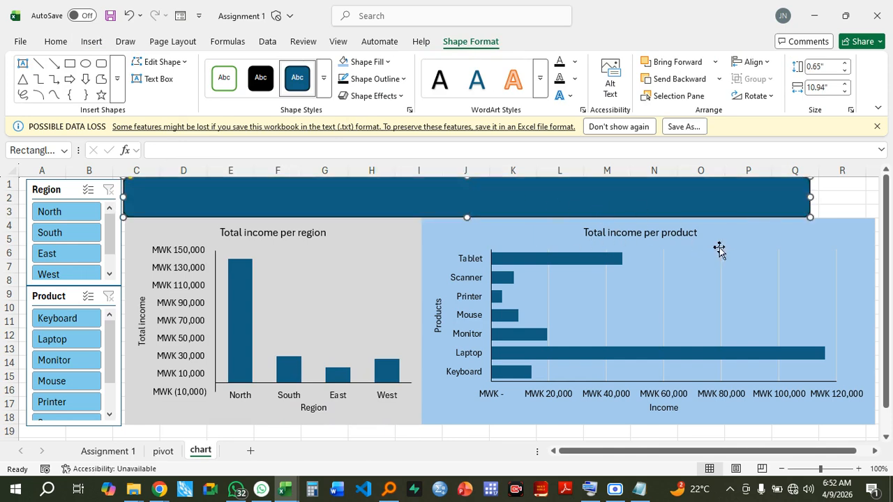
{"action": "left_click", "coordinate": [857, 200]}
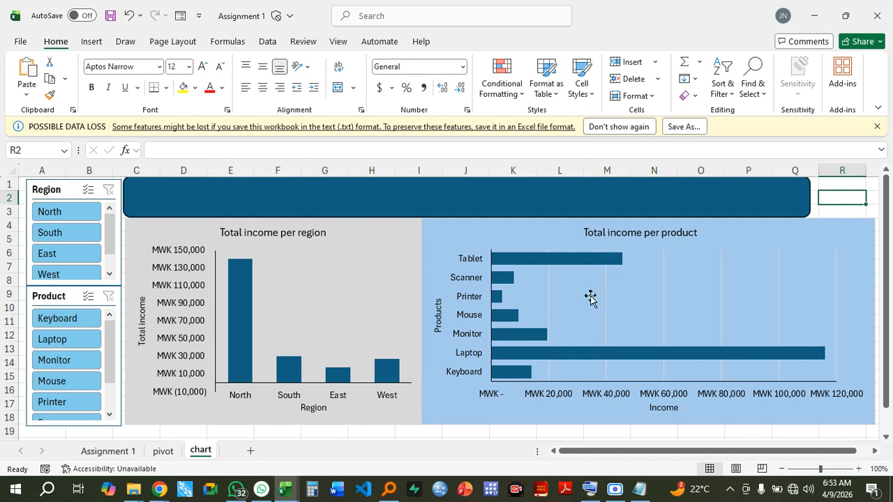
Add the title text "SALES DATA FOR THE PRODUCTS IN THE FOUR REGIONS" inside the banner shape
{"action": "left_click", "coordinate": [621, 203]}
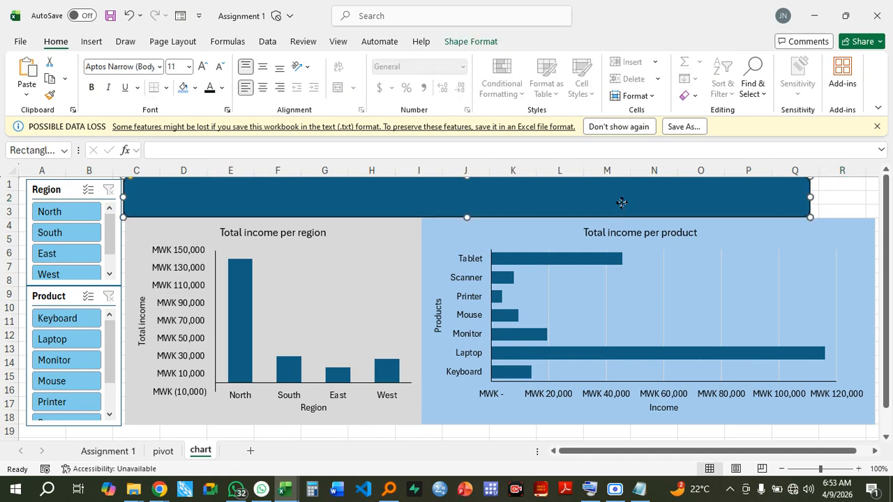
{"action": "right_click", "coordinate": [622, 204]}
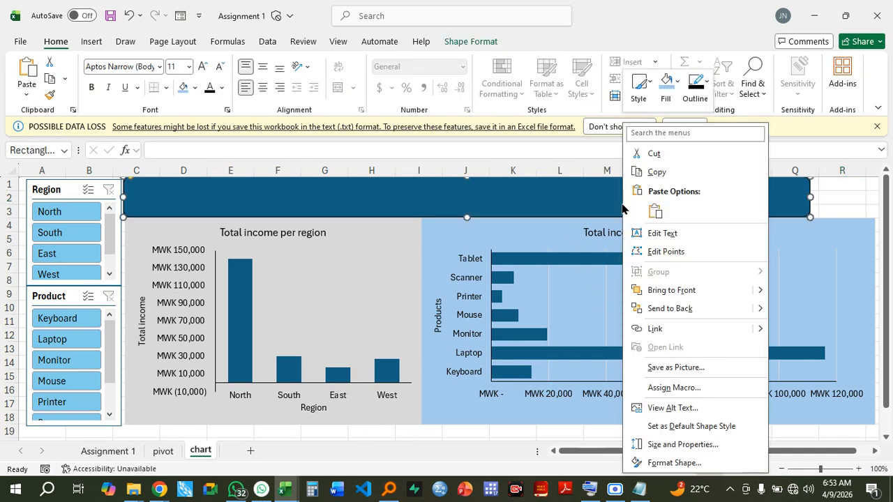
{"action": "left_click", "coordinate": [669, 234]}
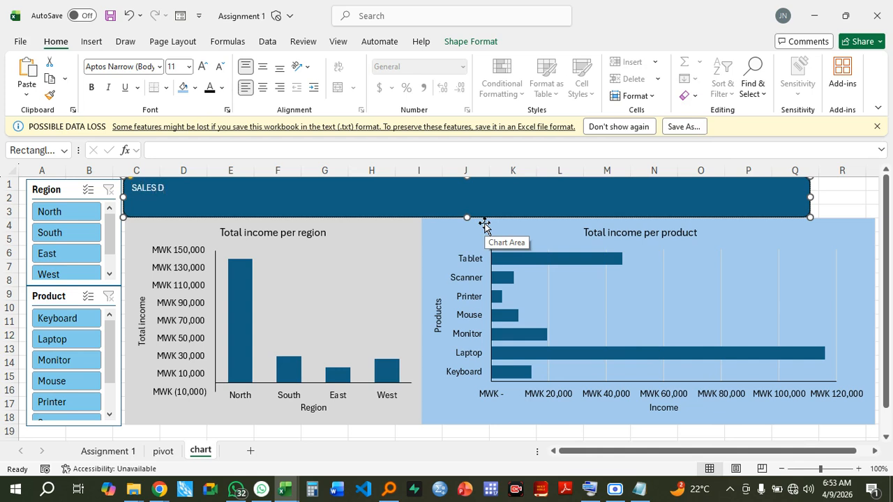
{"action": "type", "text": "SALES DATA FOR THE PRODUCTS"}
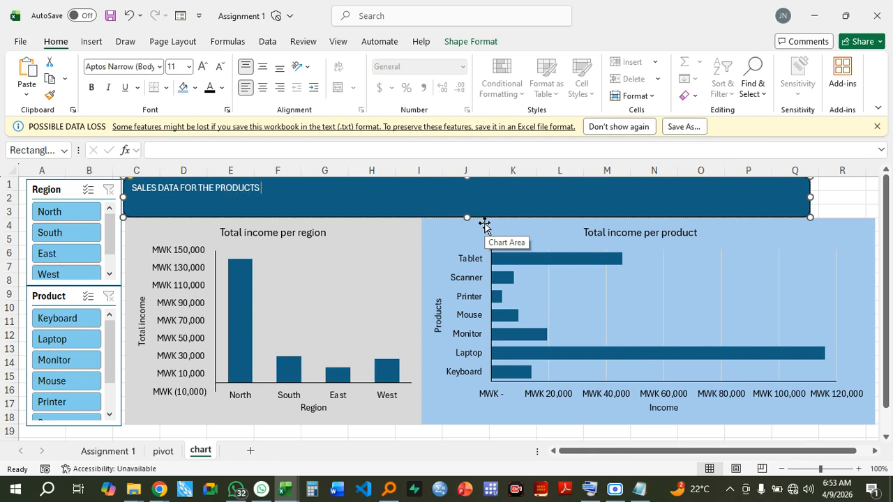
{"action": "type", "text": " IN THE FOUR REGIONS"}
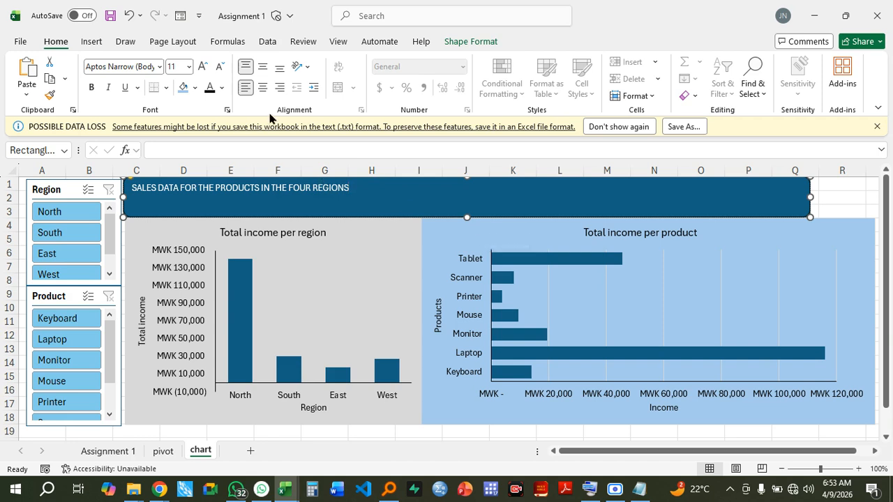
Centre the banner title horizontally and enlarge its font to one size increment above 24
{"action": "left_click", "coordinate": [262, 87]}
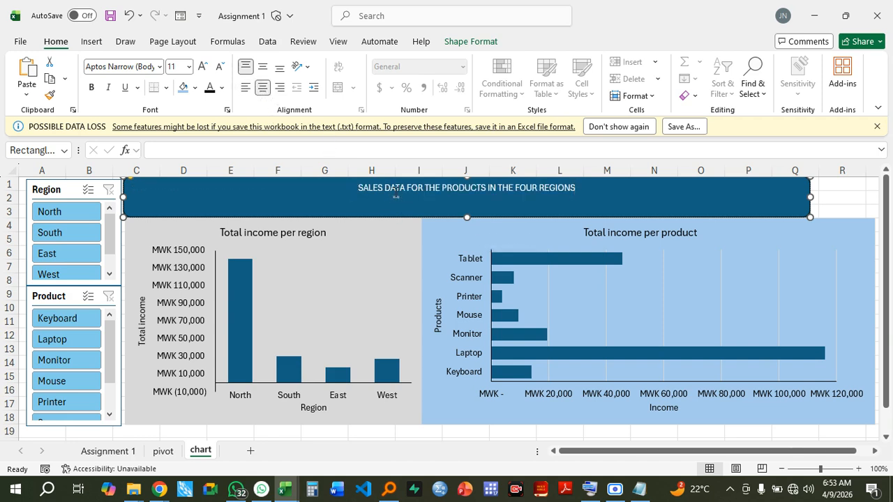
{"action": "double_click", "coordinate": [398, 191]}
{"action": "triple_click", "coordinate": [394, 189]}
{"action": "left_click", "coordinate": [202, 66]}
{"action": "left_click", "coordinate": [201, 66]}
{"action": "left_click", "coordinate": [203, 66]}
{"action": "left_click", "coordinate": [202, 66]}
{"action": "left_click", "coordinate": [202, 66]}
{"action": "left_click", "coordinate": [204, 67]}
{"action": "left_click", "coordinate": [205, 67]}
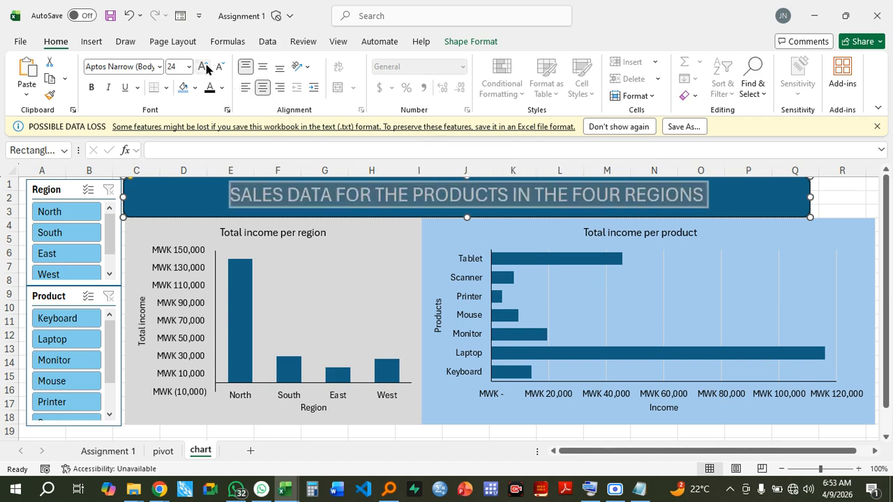
{"action": "left_click", "coordinate": [206, 67]}
{"action": "left_click", "coordinate": [849, 203]}
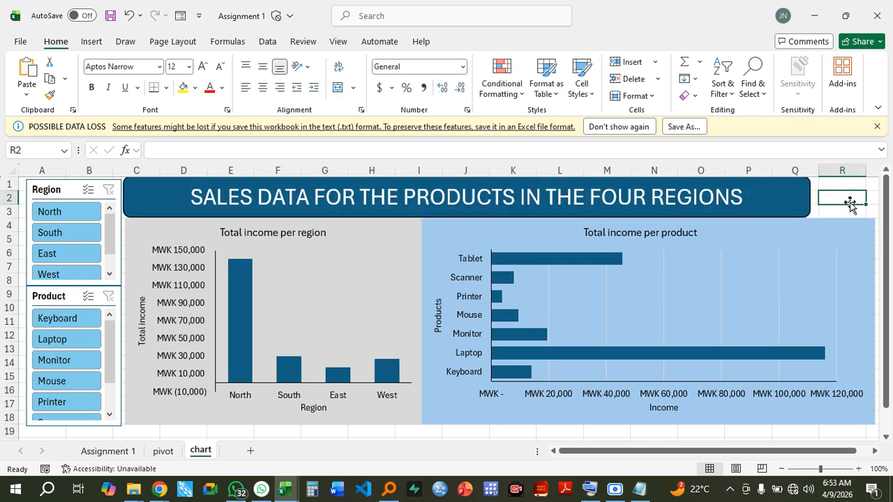